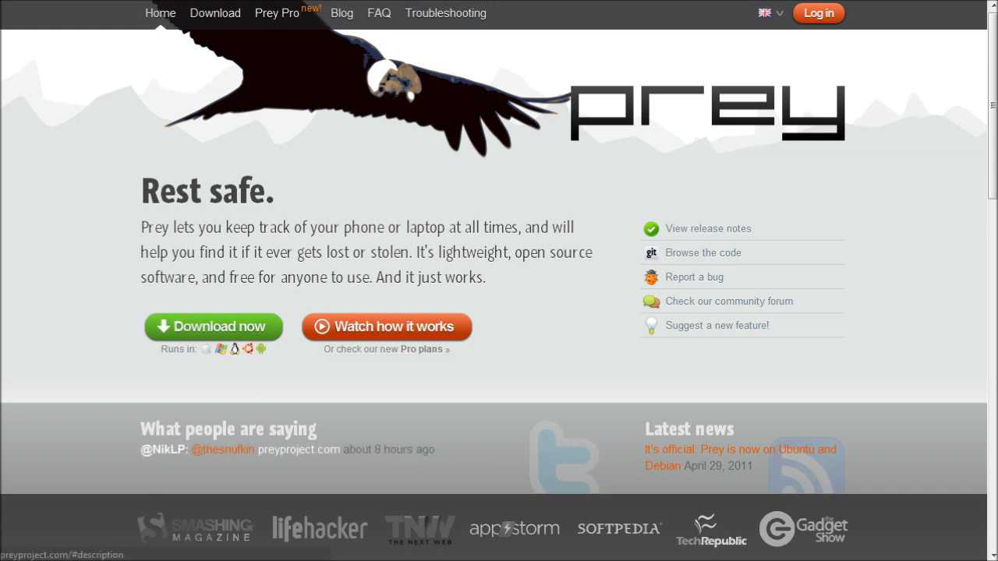
- Open the Prey Project introduction video from the home page and close its player
left_click(386, 327)
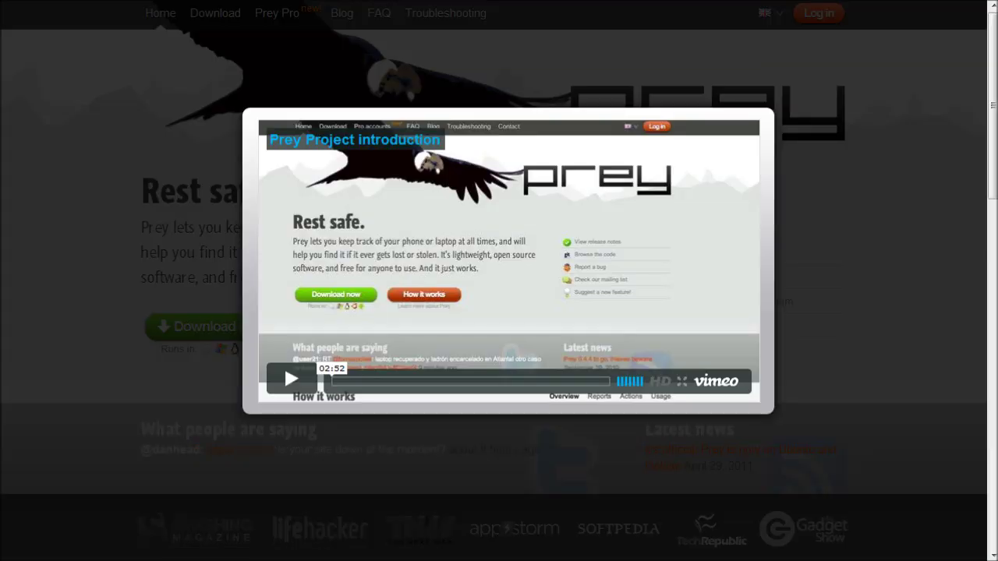
key("Escape")
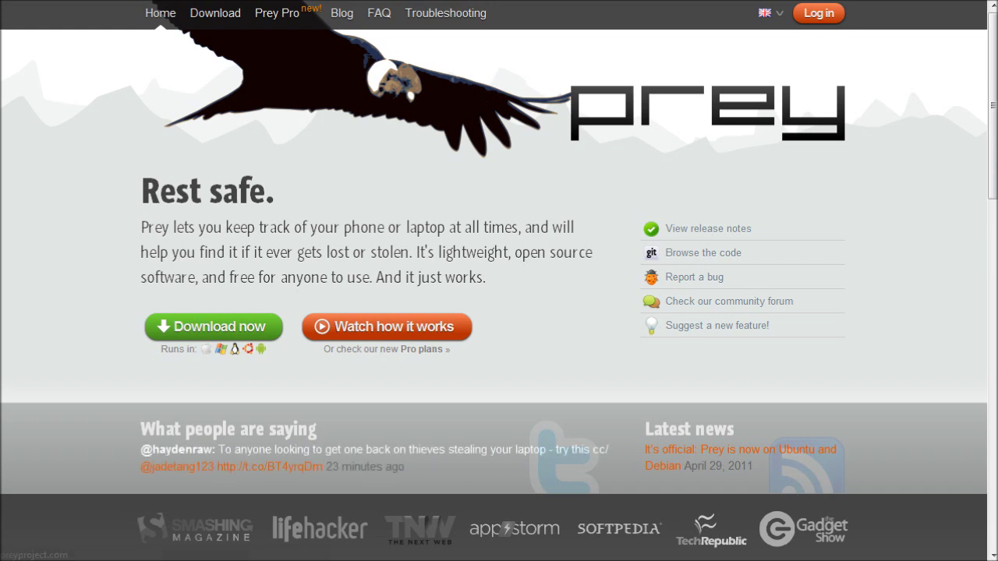
left_click(357, 327)
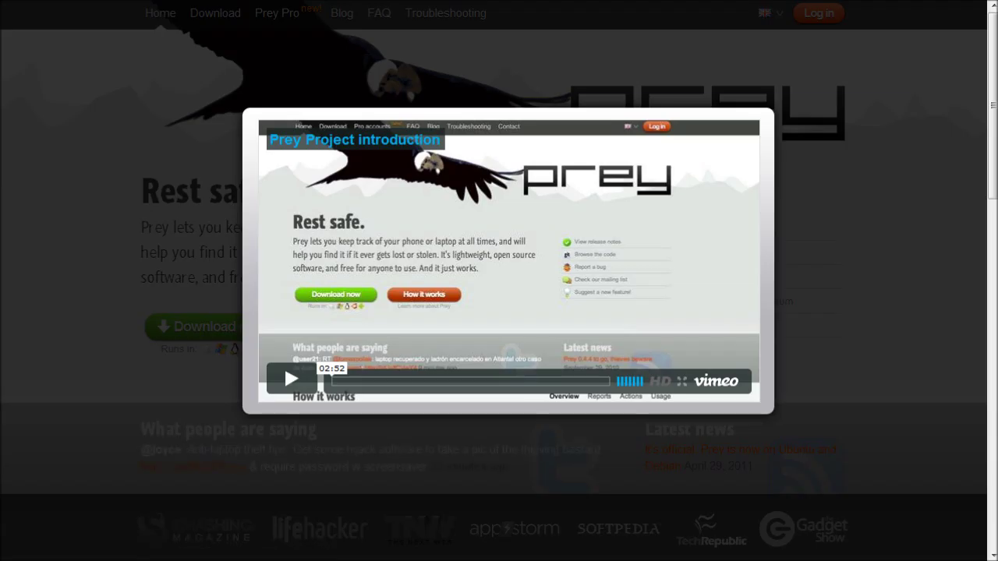
key("Escape")
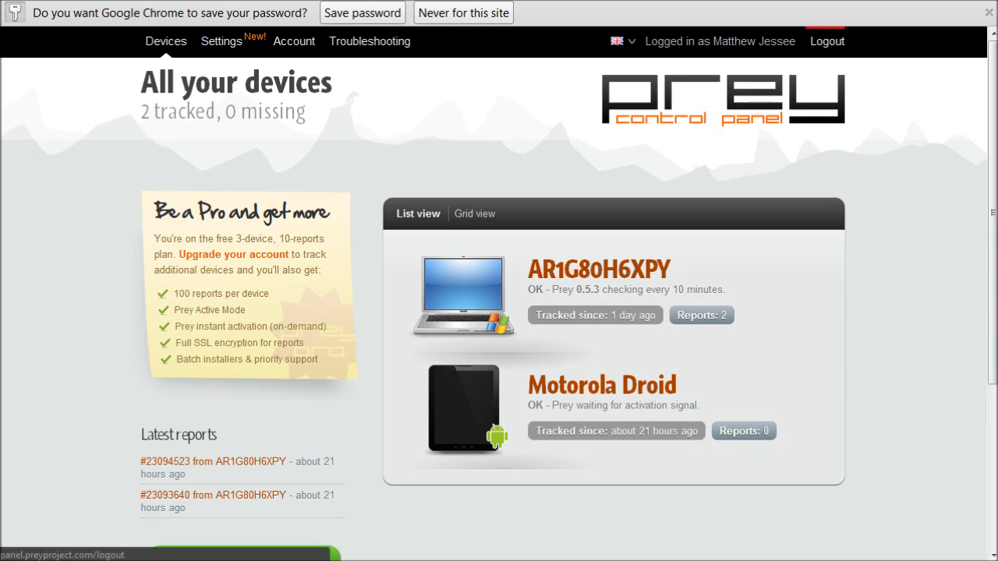
- Open the Windows laptop's device page and review its status, information-gathering options and remote actions
left_click(828, 40)
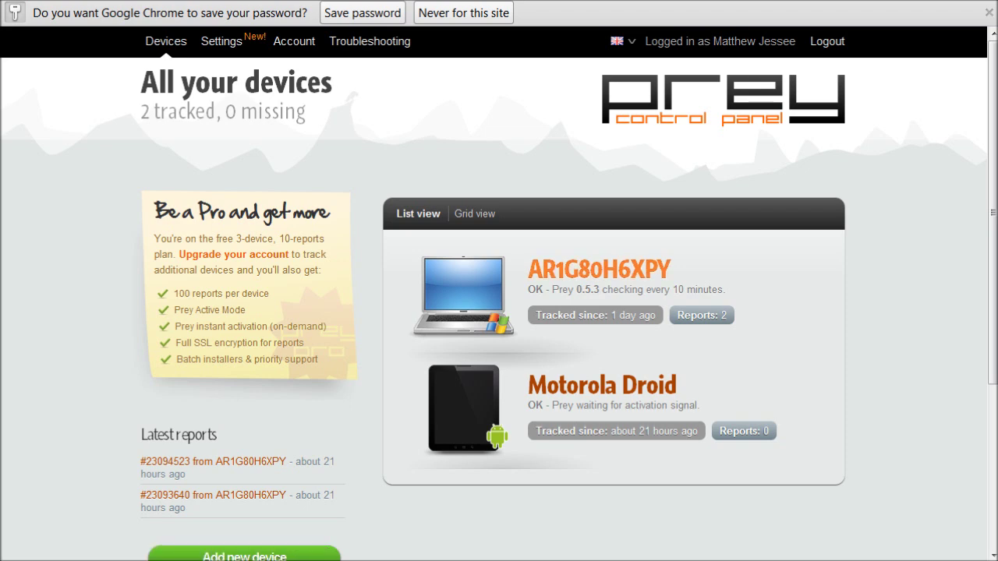
left_click(599, 269)
scroll(599, 269, "down", 3)
scroll(499, 312, "down", 2)
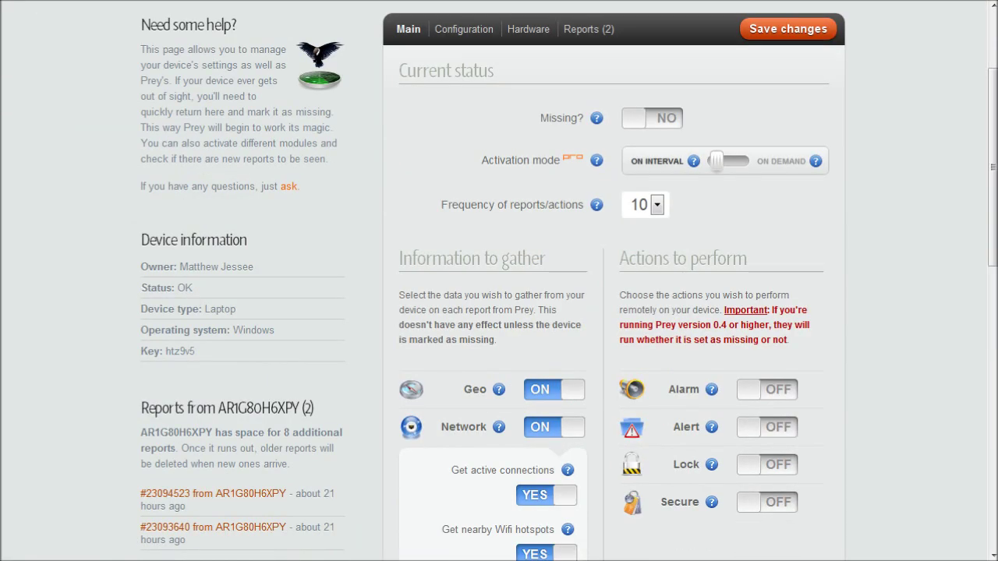
scroll(500, 312, "down", 4)
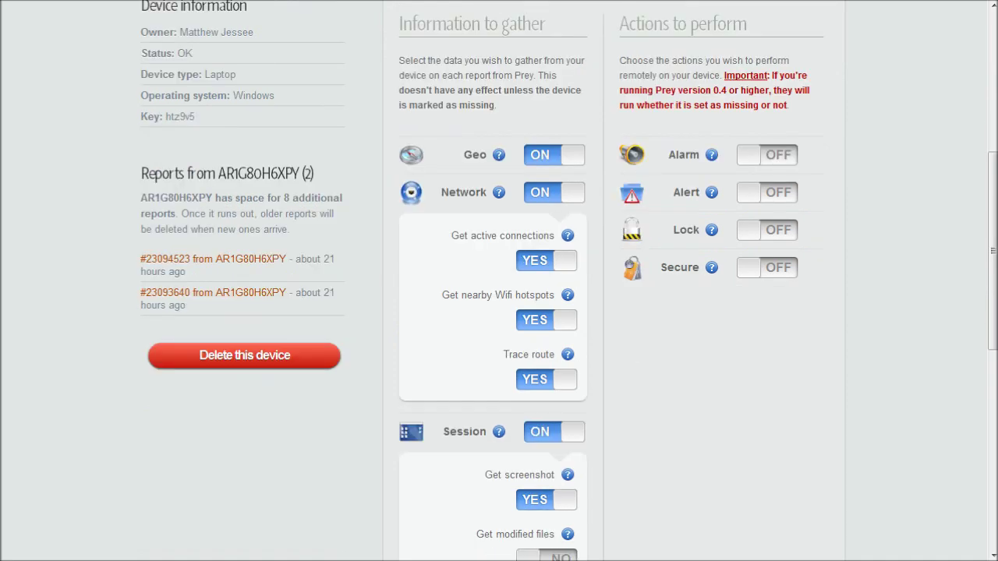
scroll(499, 312, "down", 1)
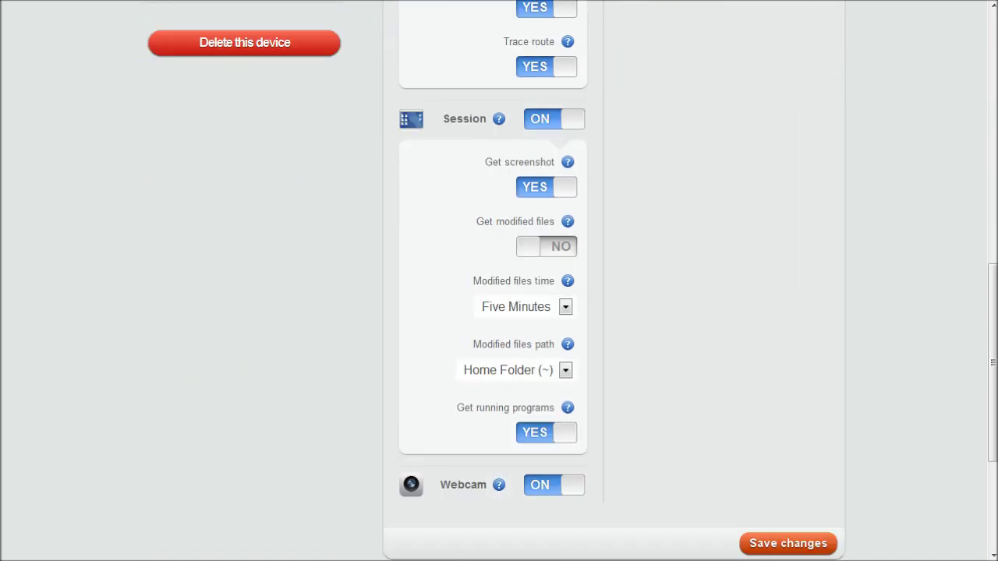
scroll(500, 281, "up", 1)
scroll(499, 281, "up", 3)
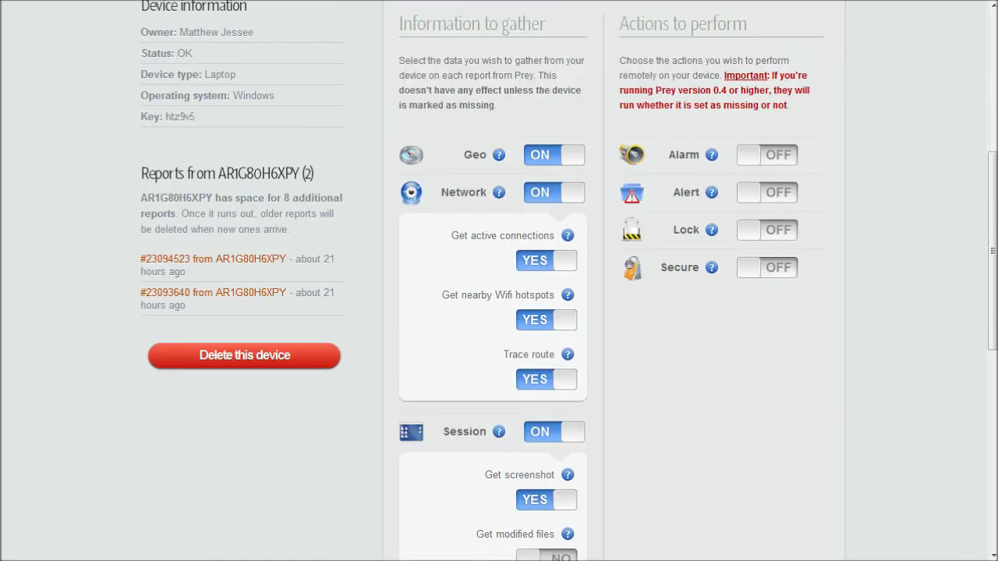
scroll(499, 281, "up", 4)
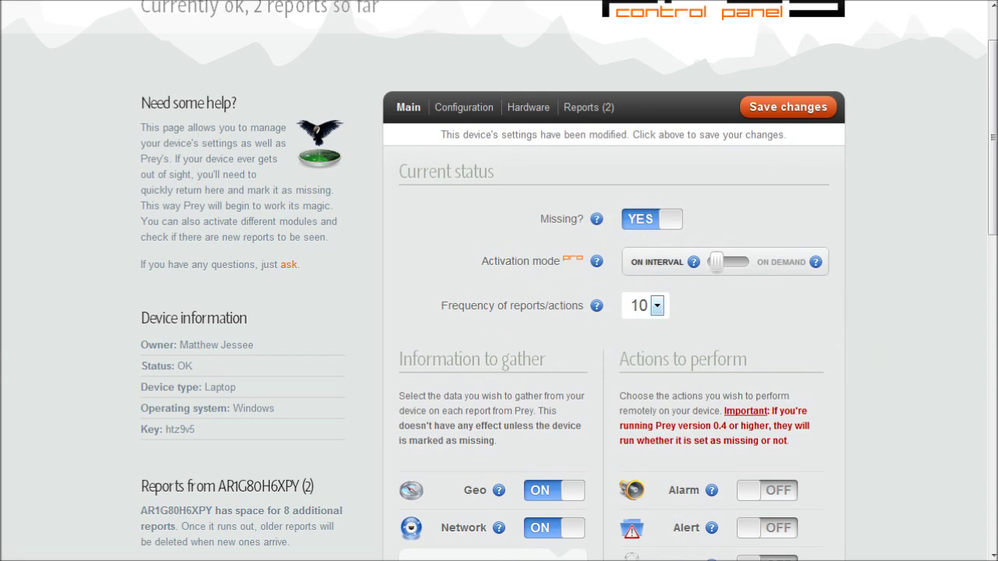
- Set the laptop's Missing status to No and save the device changes
scroll(499, 281, "down", 1)
scroll(499, 281, "up", 2)
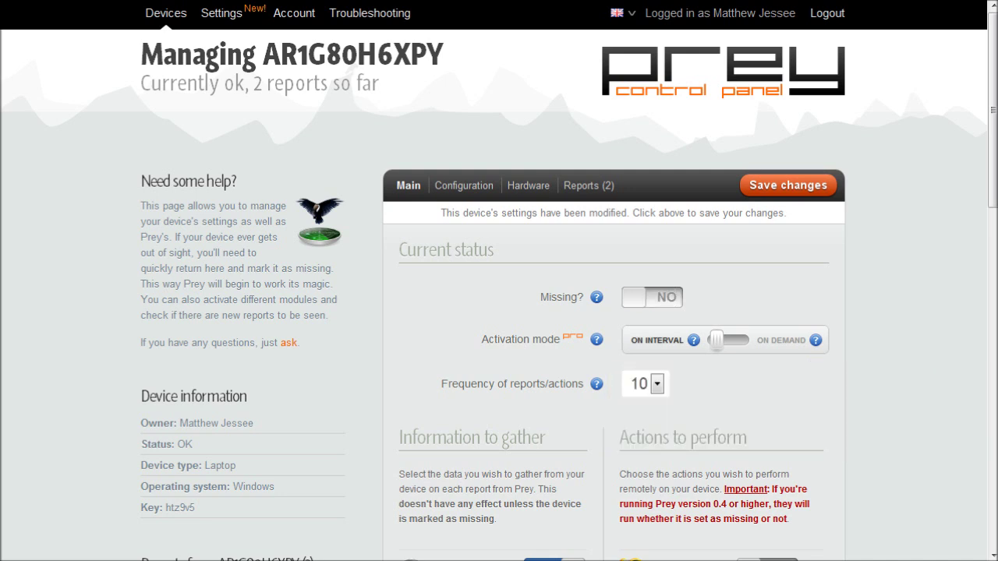
left_click(789, 185)
- Choose 10 as the laptop's frequency of reports and actions
scroll(499, 281, "down", 1)
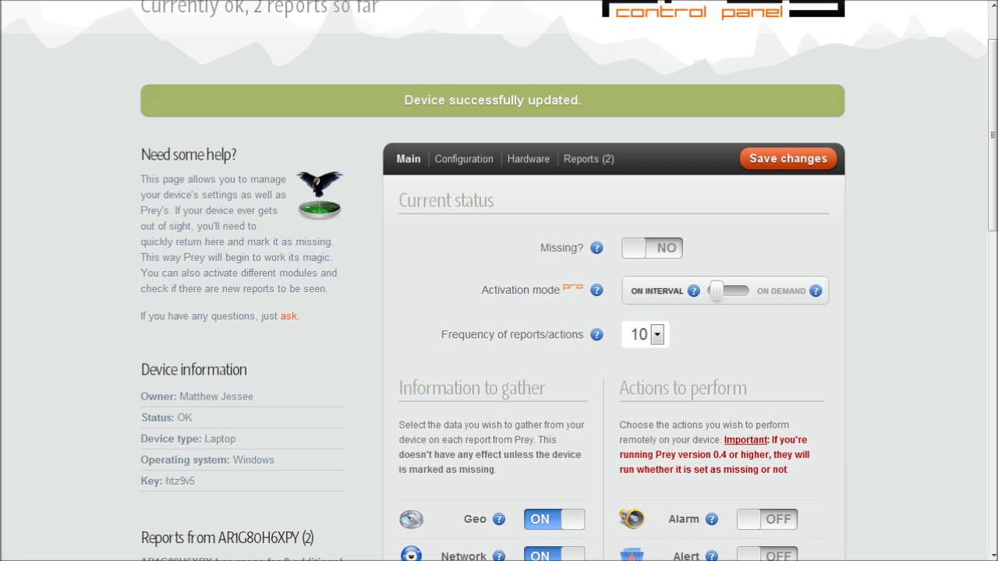
left_click(657, 283)
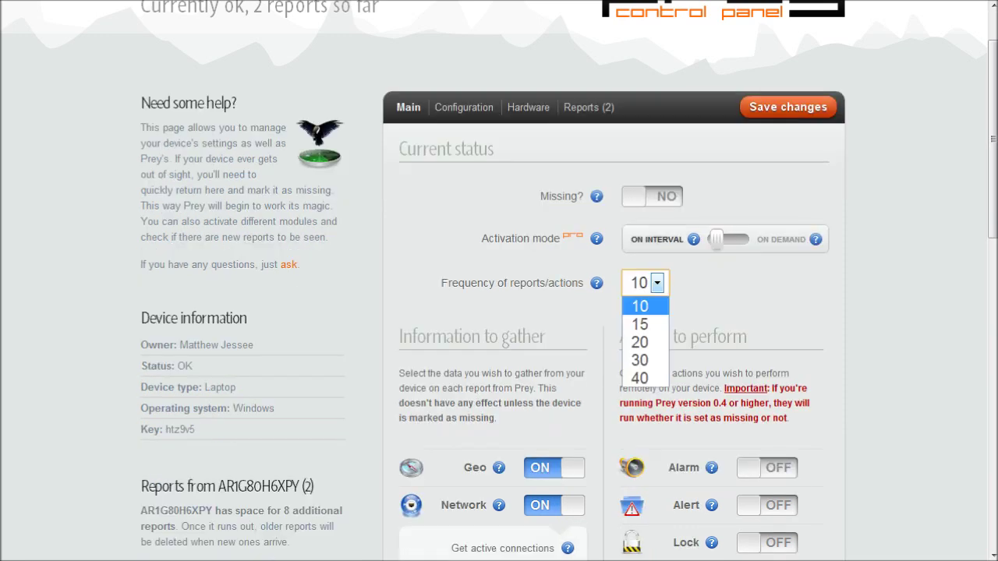
left_click(635, 305)
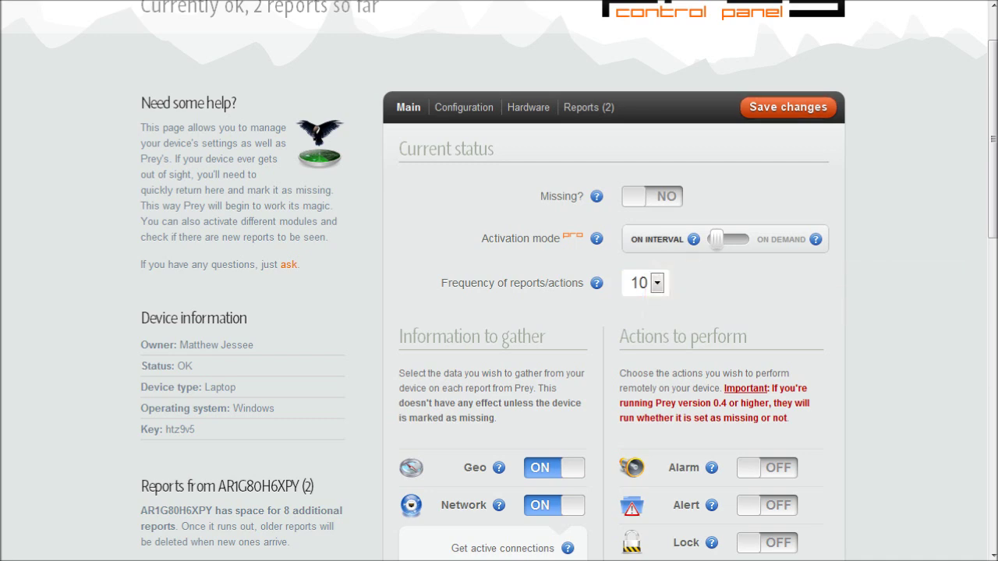
- Open the second report listed for the laptop
scroll(499, 312, "down", 2)
scroll(499, 312, "up", 2)
scroll(499, 312, "down", 2)
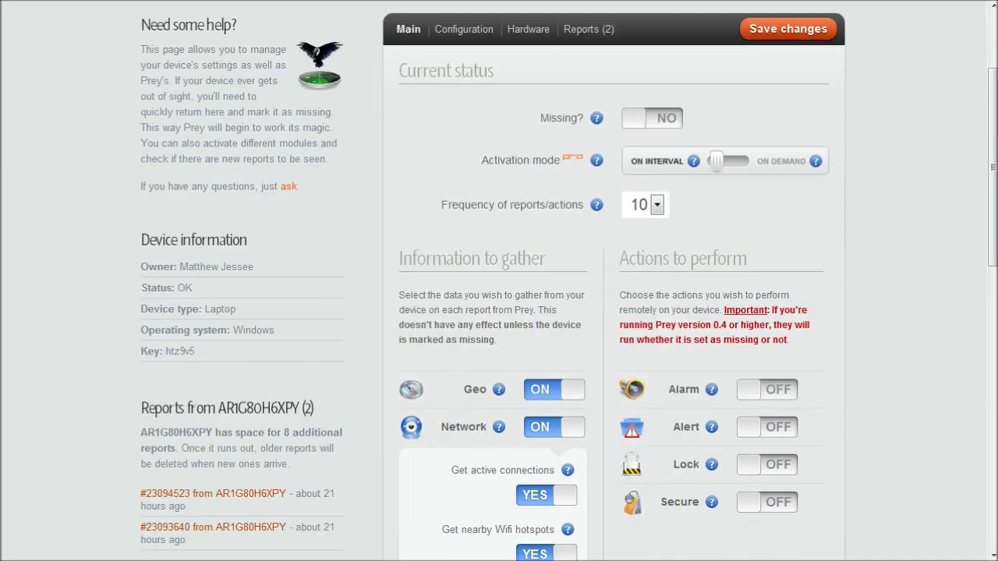
scroll(499, 312, "down", 2)
scroll(499, 312, "up", 2)
scroll(499, 312, "down", 1)
left_click(213, 449)
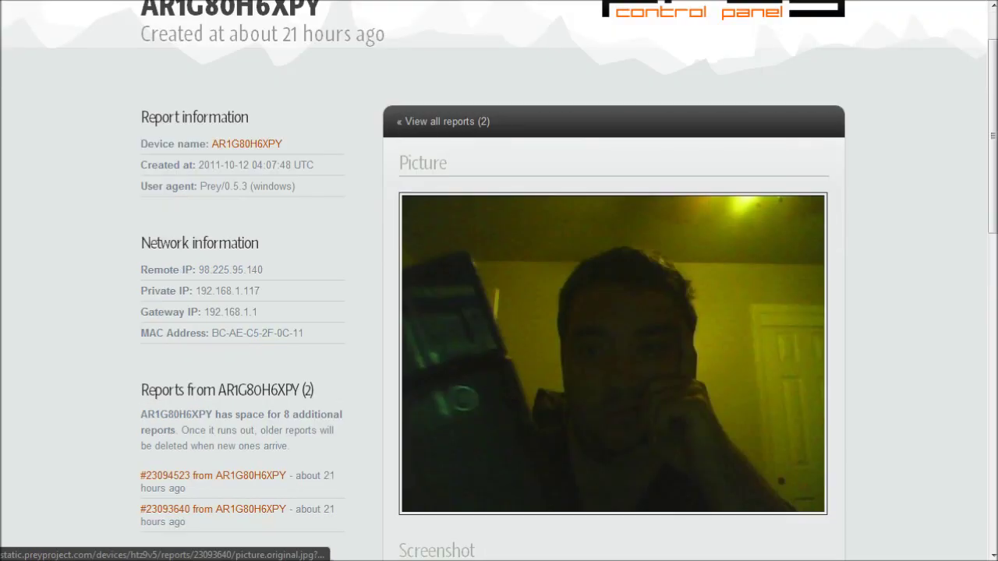
- Examine the report's webcam picture, captured screenshot, logged user and uptime sections
scroll(613, 351, "down", 2)
scroll(612, 312, "up", 1)
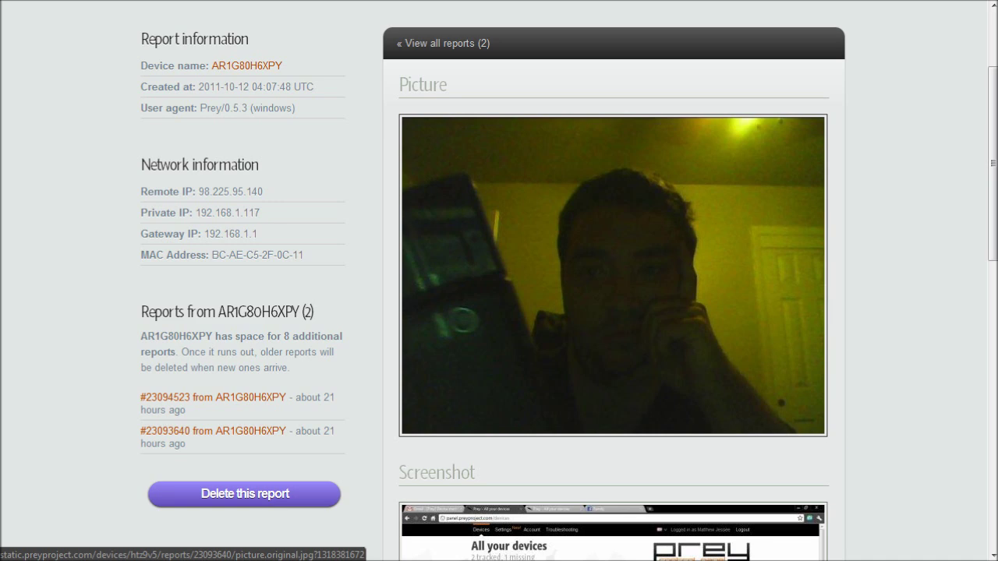
scroll(612, 312, "down", 1)
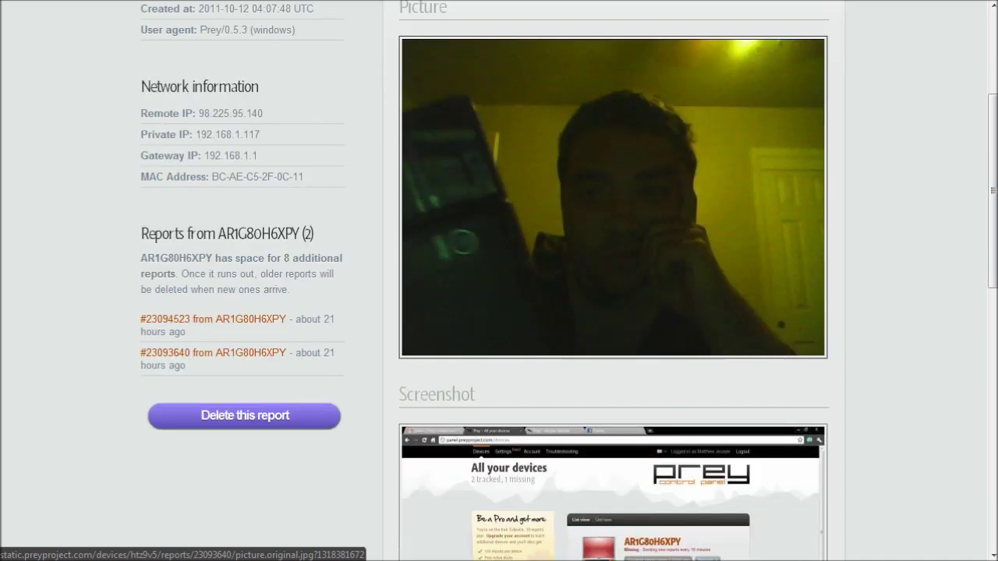
scroll(612, 312, "down", 4)
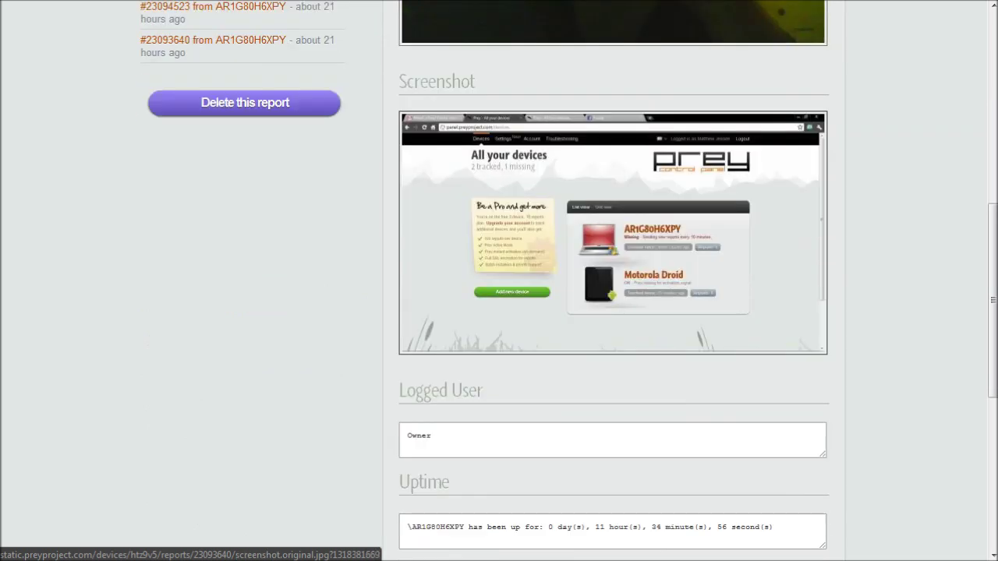
scroll(613, 312, "down", 4)
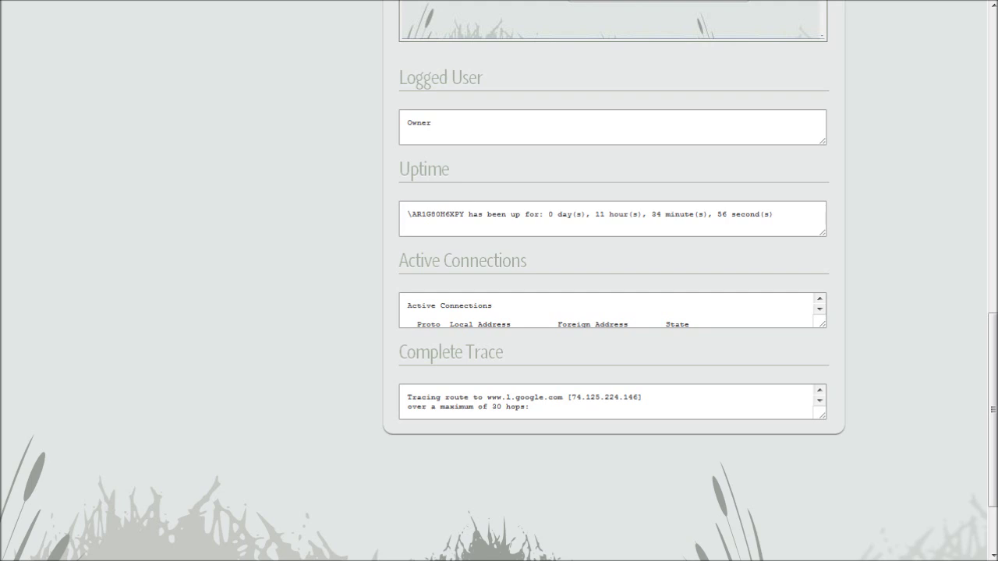
- Read through the report's Active Connections list and the Complete Trace hops
scroll(612, 234, "down", 4)
scroll(612, 232, "up", 10)
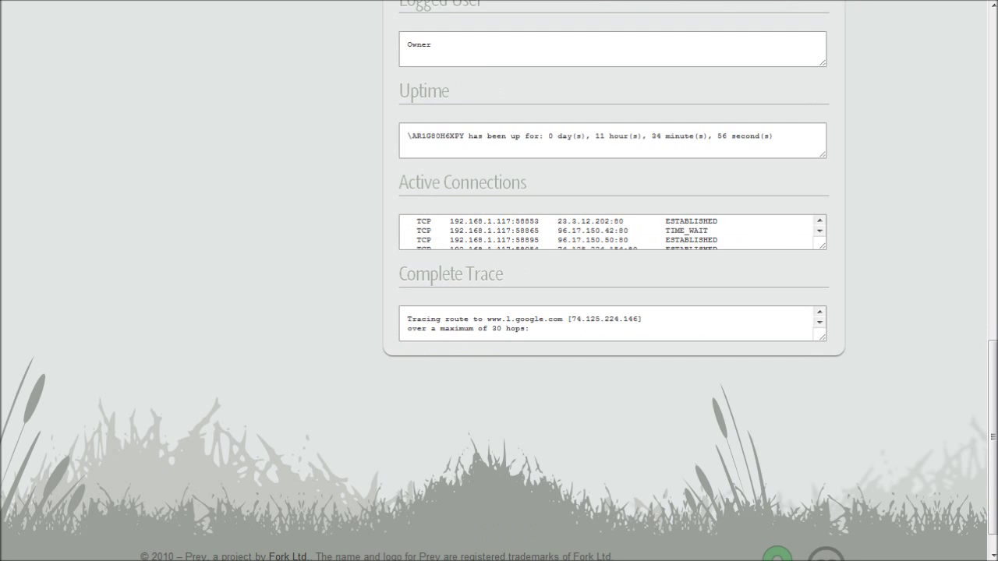
scroll(612, 232, "down", 10)
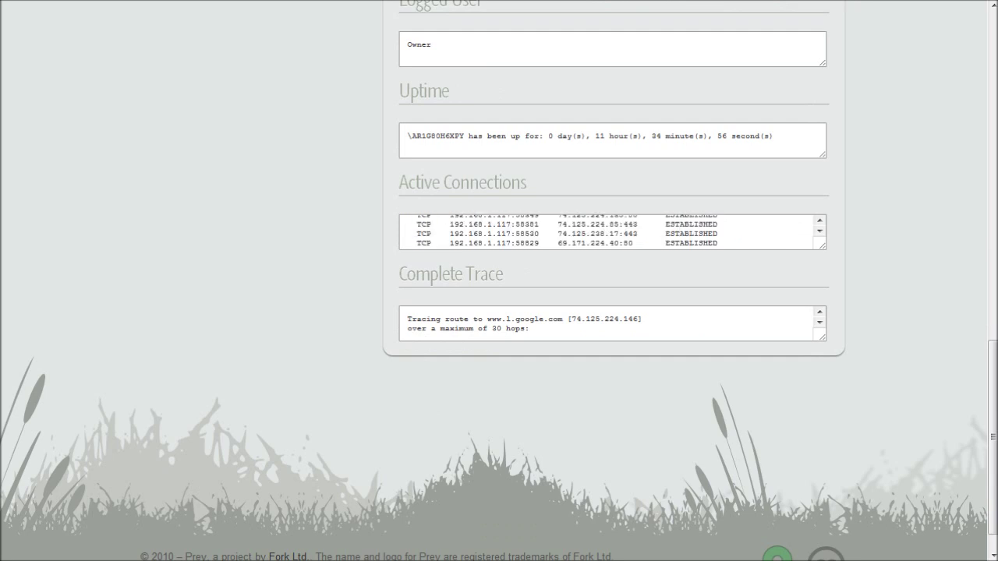
scroll(612, 232, "down", 1)
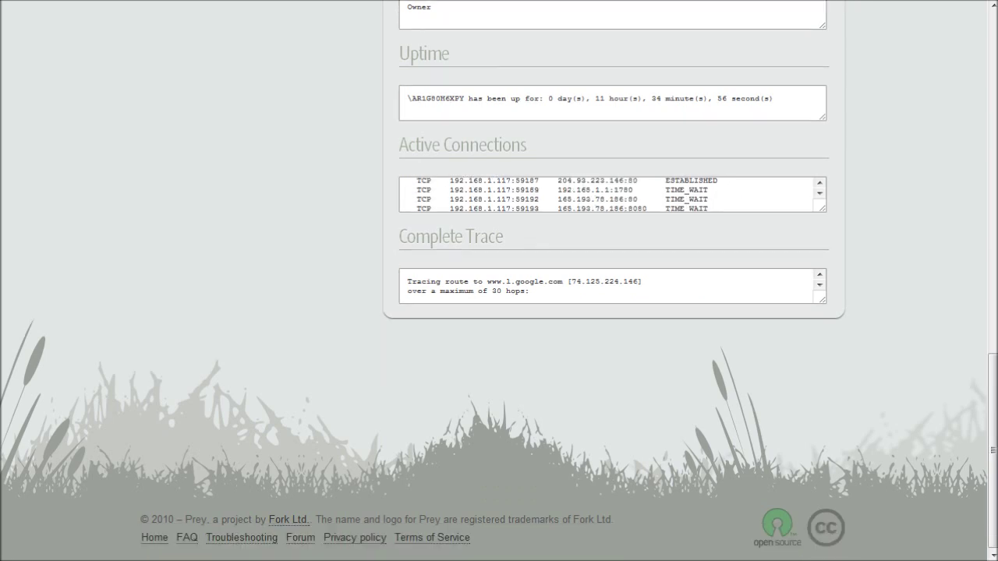
left_click(531, 291)
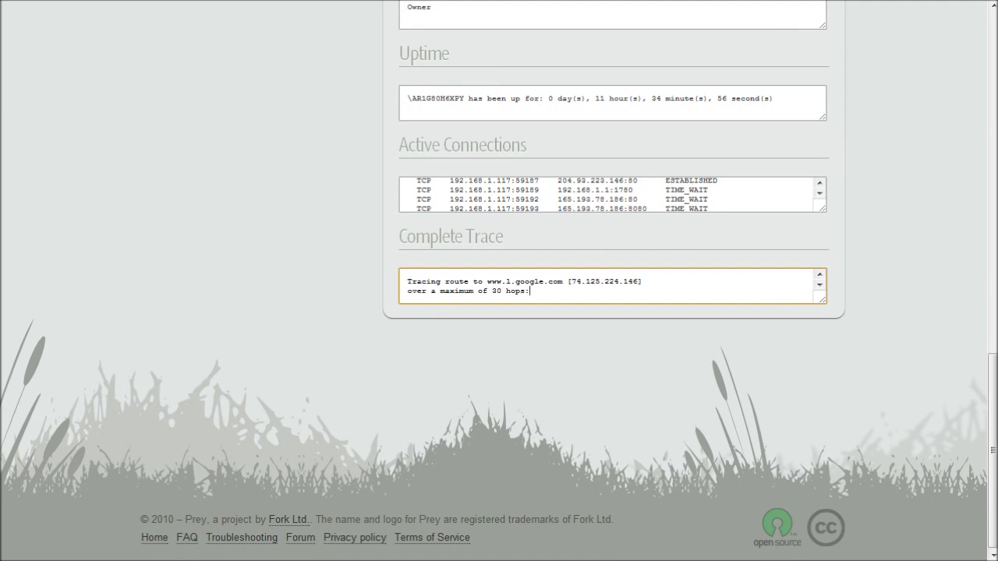
scroll(612, 286, "down", 3)
scroll(499, 280, "up", 1)
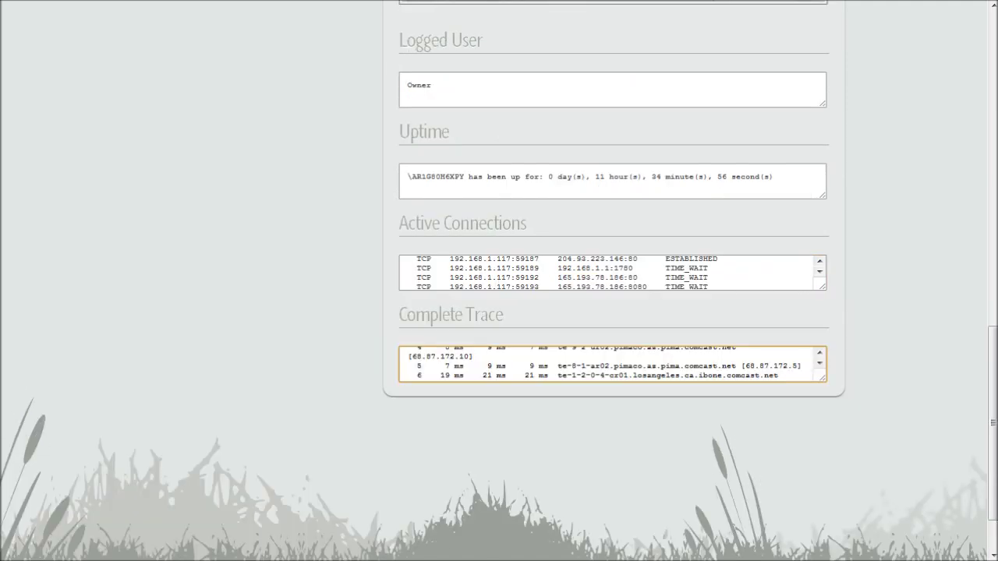
mouse_move(652, 366)
left_mouse_down()
mouse_move(468, 352)
mouse_move(680, 365)
left_mouse_up()
key("Tab")
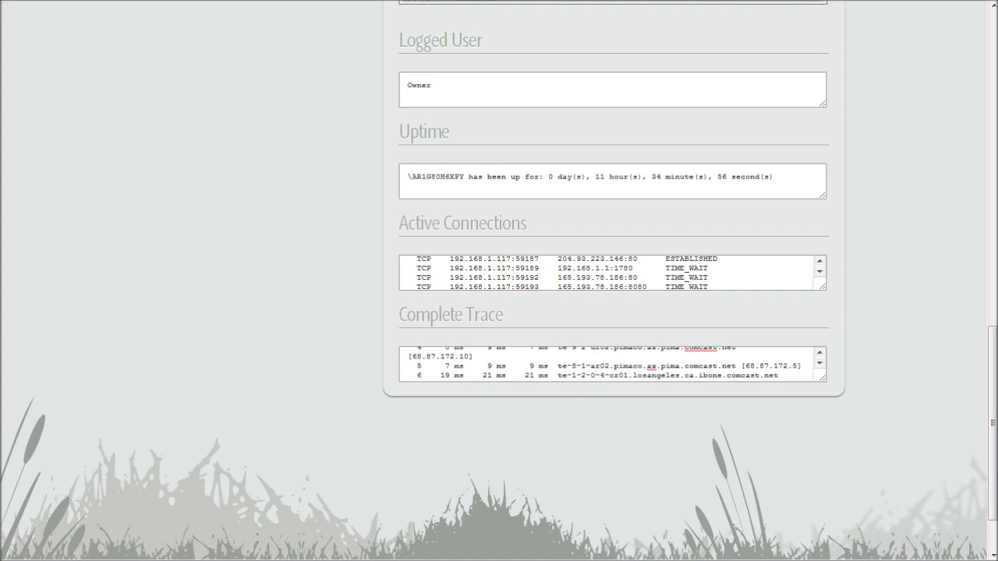
- Open the Motorola Droid from the device list and review its status, information and action settings
key("ctrl+a")
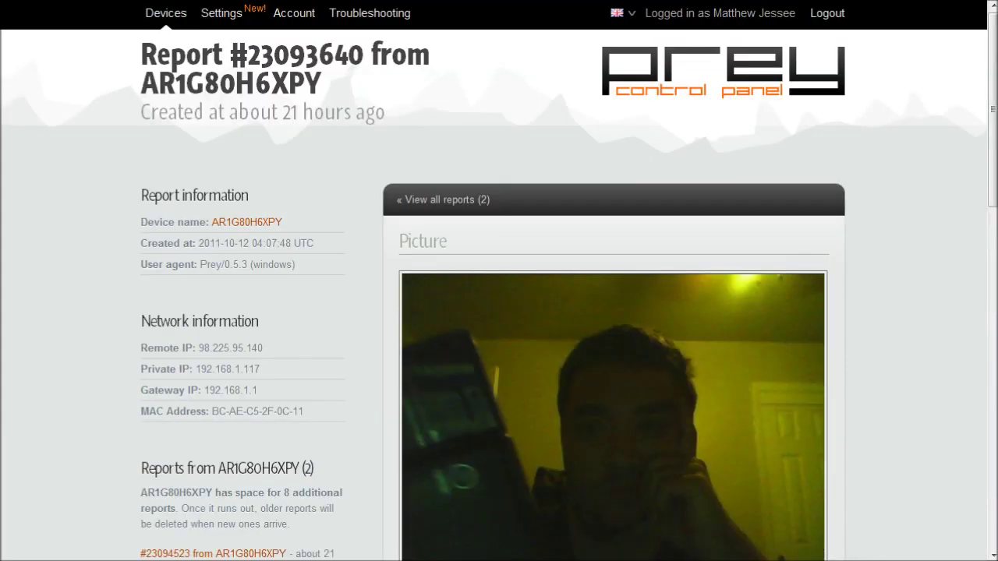
left_click(165, 13)
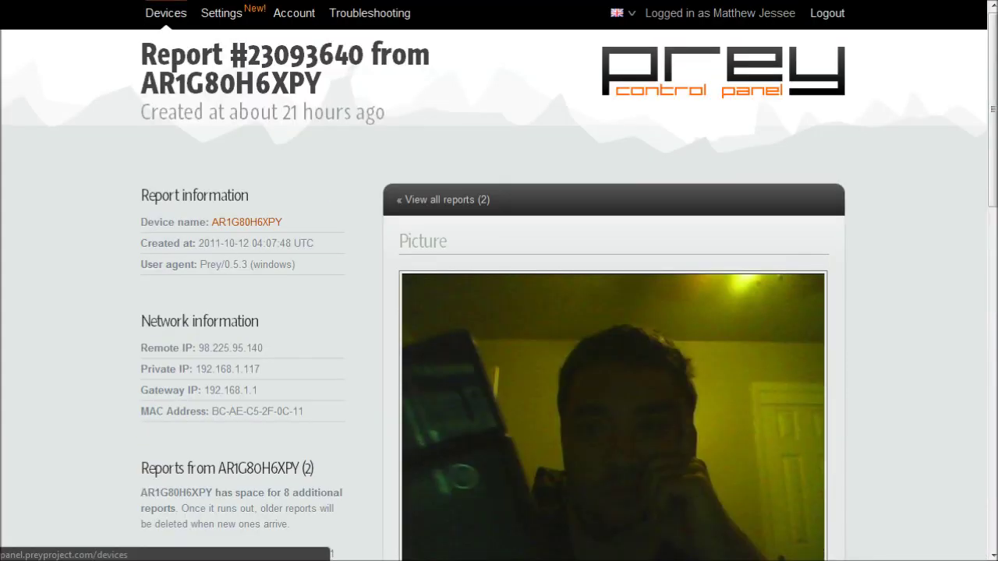
left_click(602, 356)
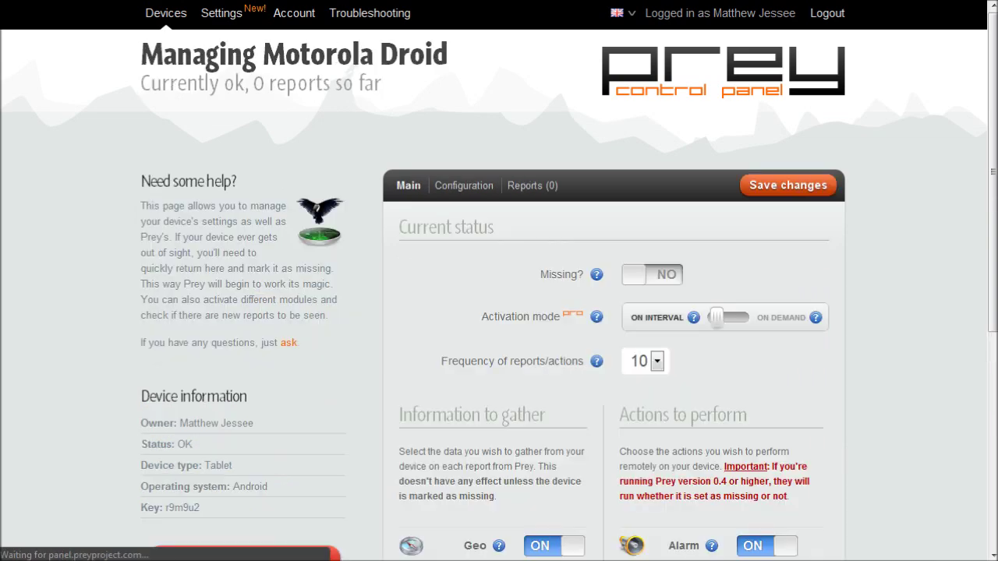
scroll(499, 311, "down", 2)
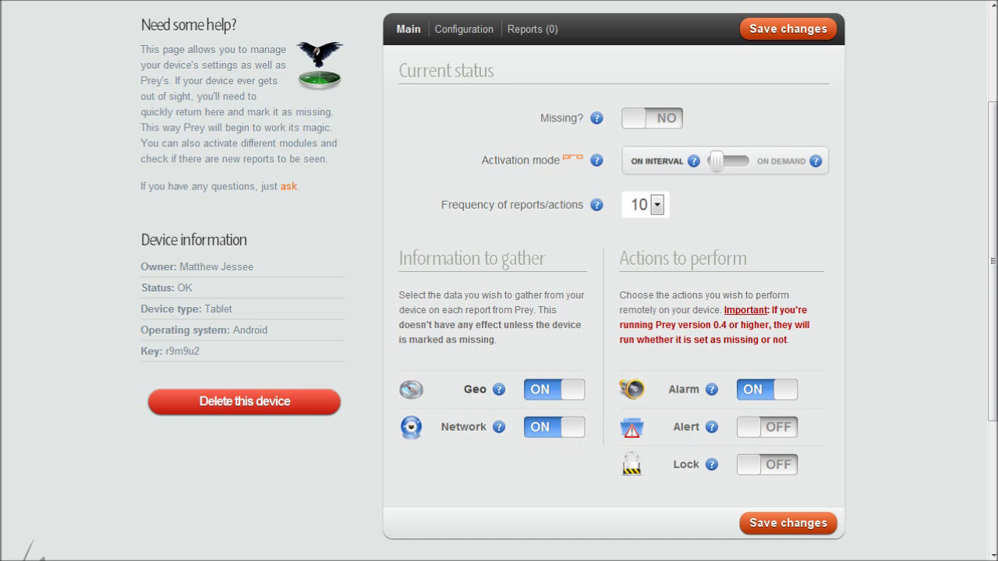
scroll(500, 281, "up", 2)
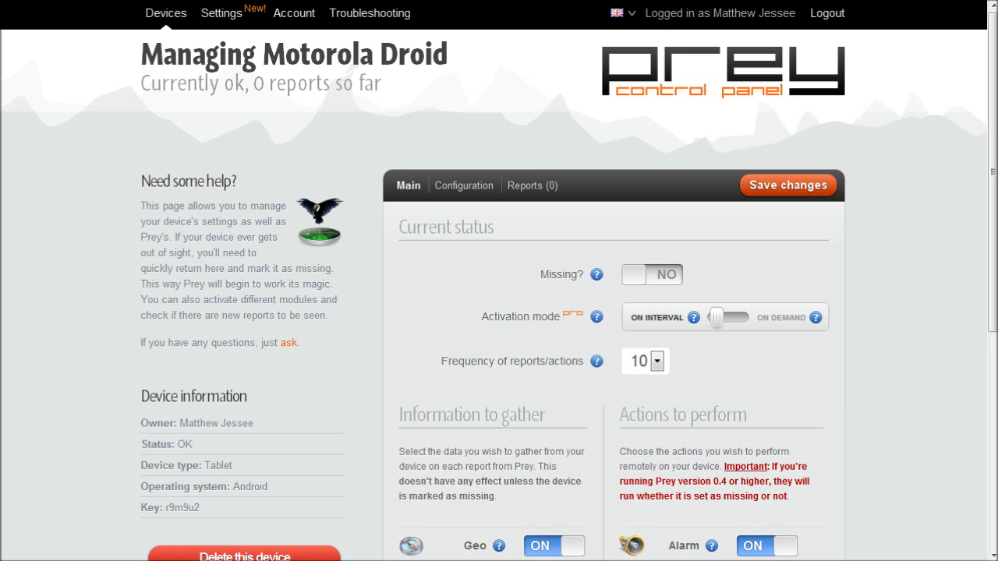
- Turn off the Alarm action for the Motorola Droid and save the device changes
scroll(499, 280, "down", 3)
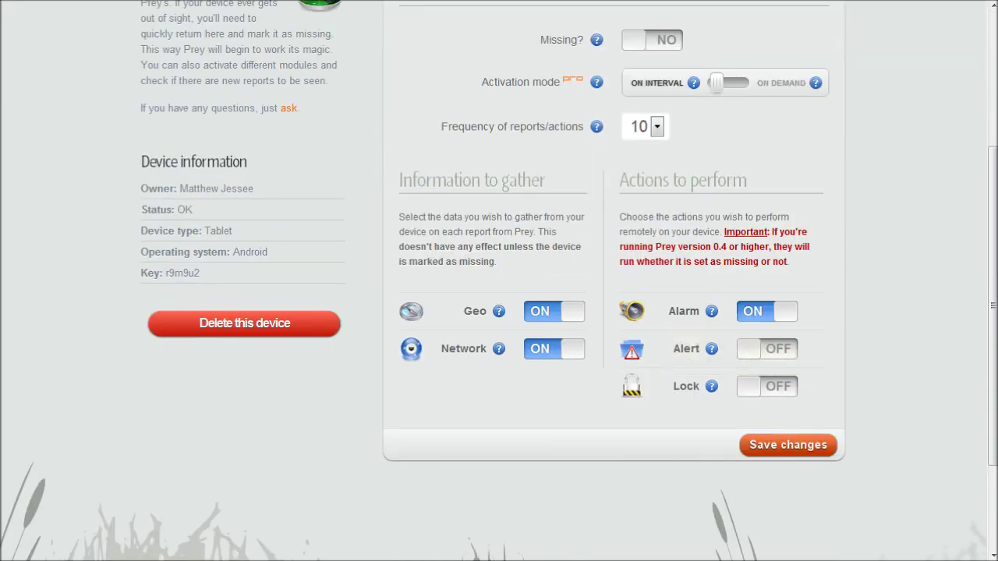
left_click(767, 311)
scroll(499, 280, "up", 4)
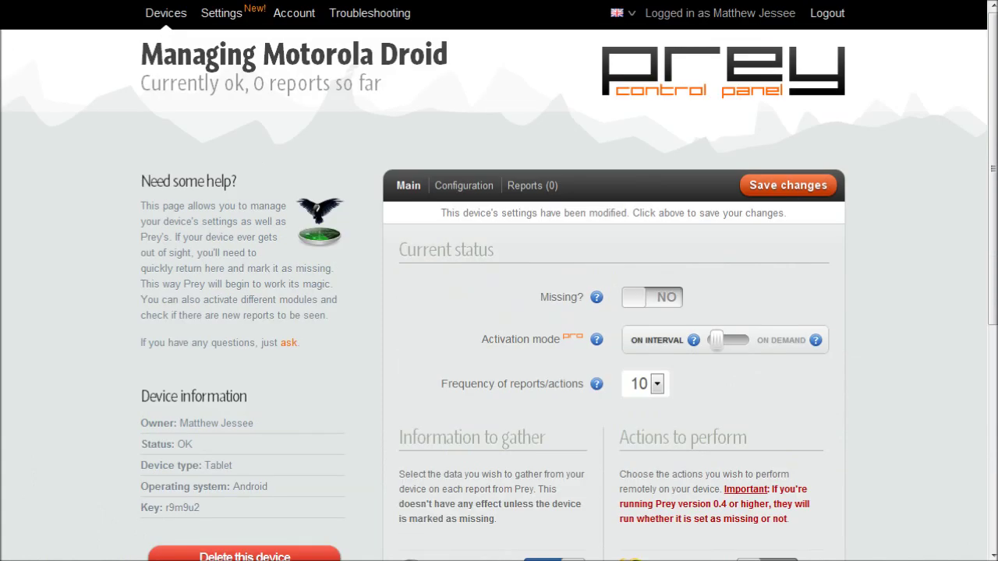
scroll(500, 281, "down", 2)
left_click(788, 28)
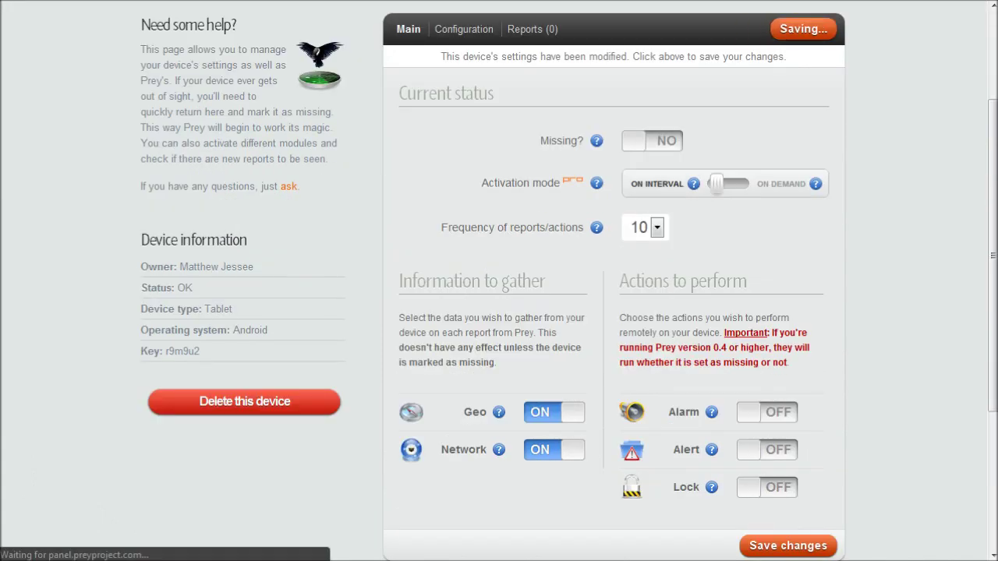
scroll(500, 280, "down", 2)
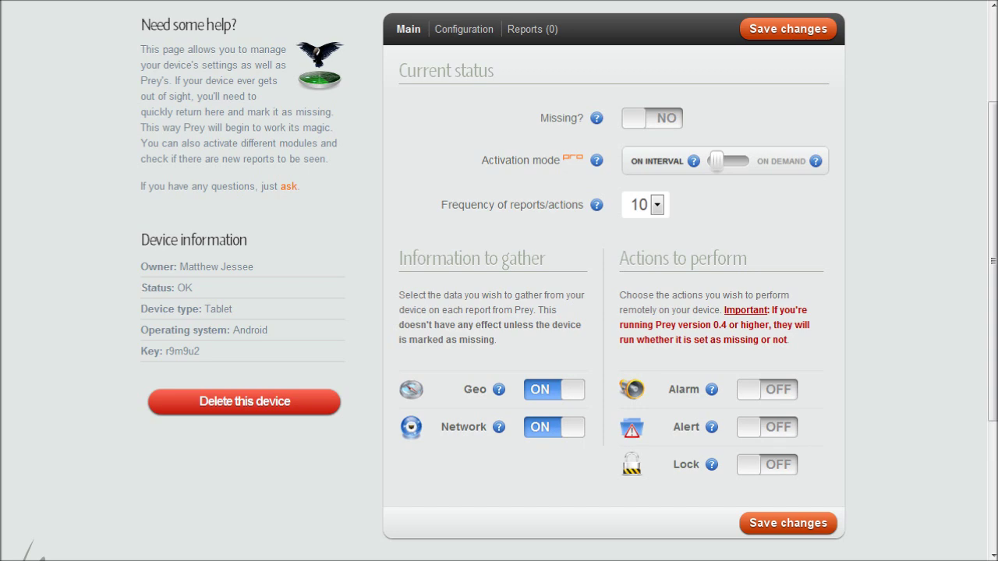
- Review the Motorola Droid's current status, activation mode, information and action settings
scroll(499, 280, "up", 2)
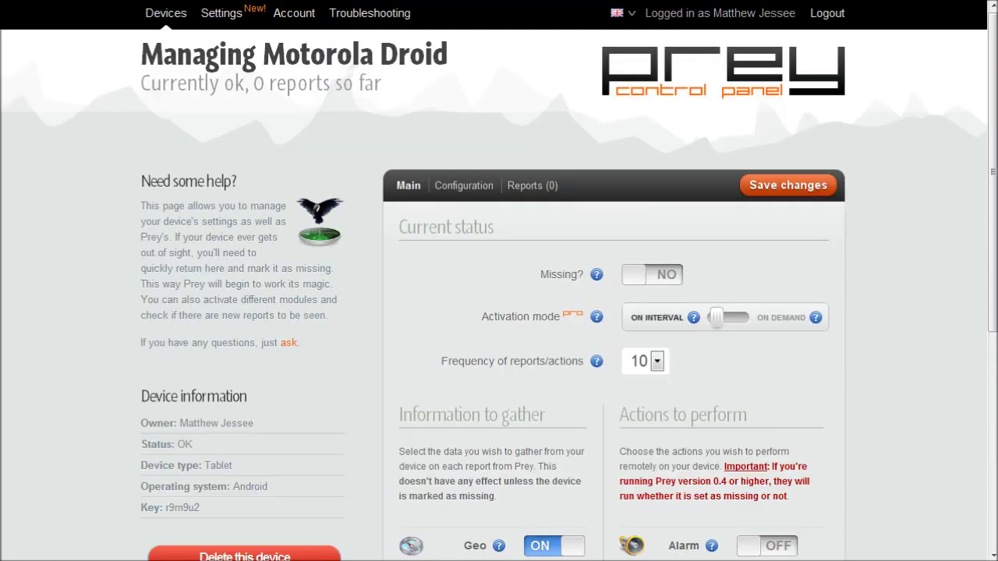
scroll(499, 281, "down", 2)
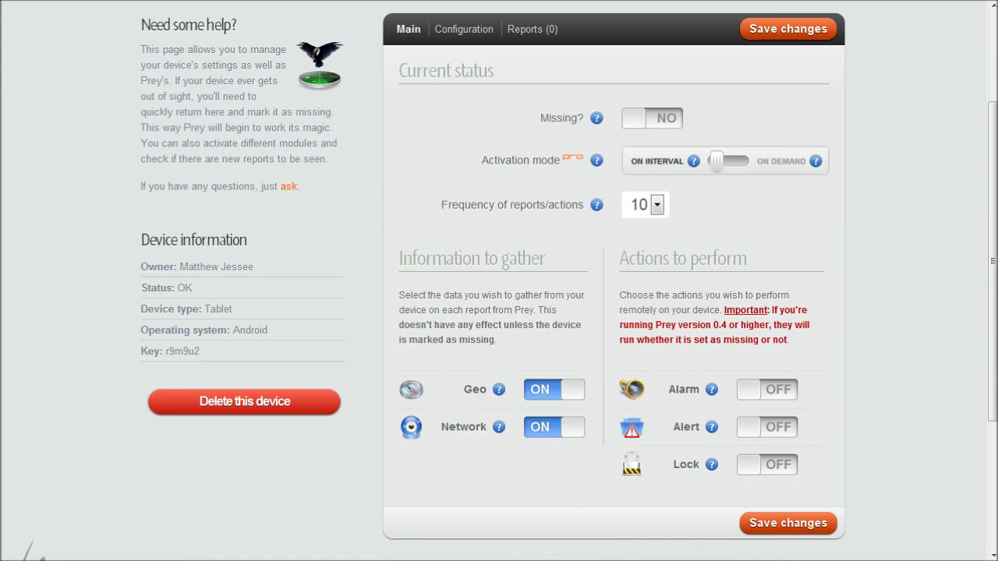
scroll(597, 281, "up", 1)
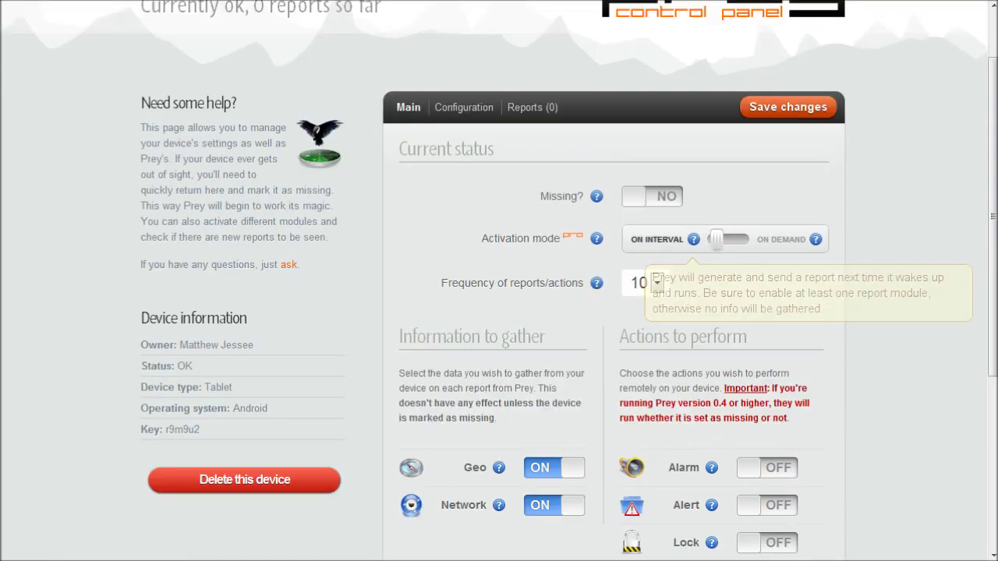
scroll(597, 281, "down", 2)
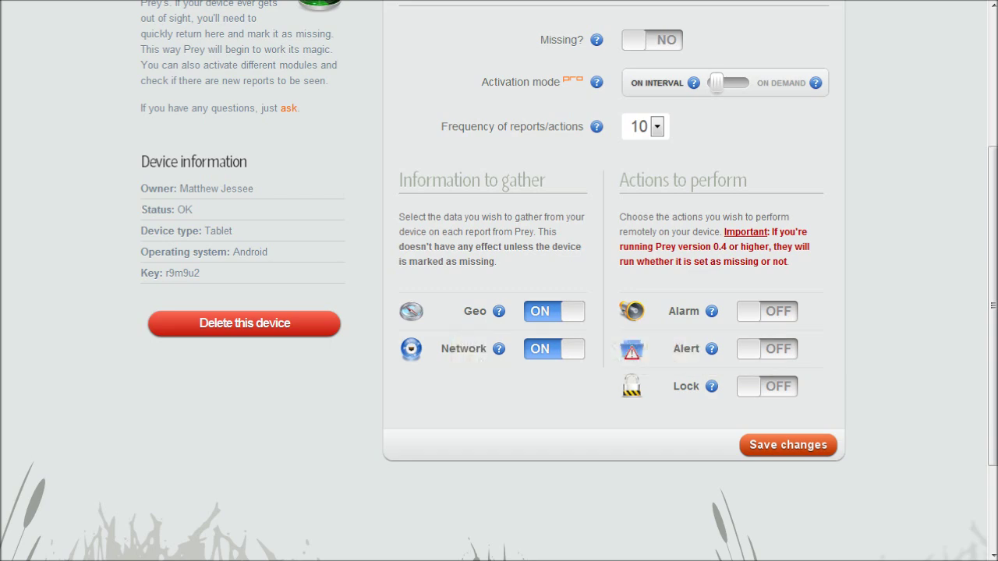
scroll(499, 281, "up", 3)
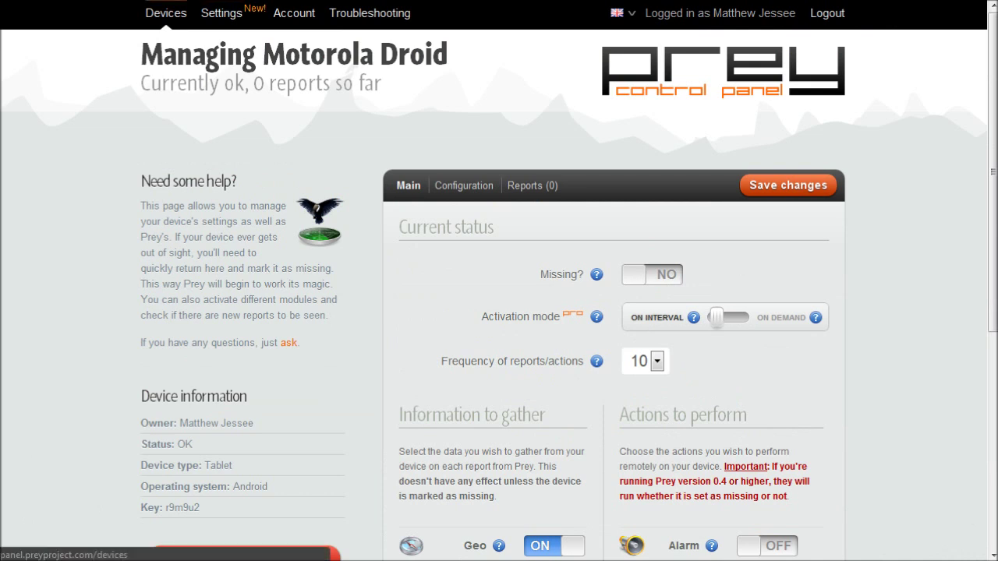
- Return to the device list, open the Pro account upgrade page and review its plans and payment terms
left_click(166, 12)
scroll(499, 281, "down", 1)
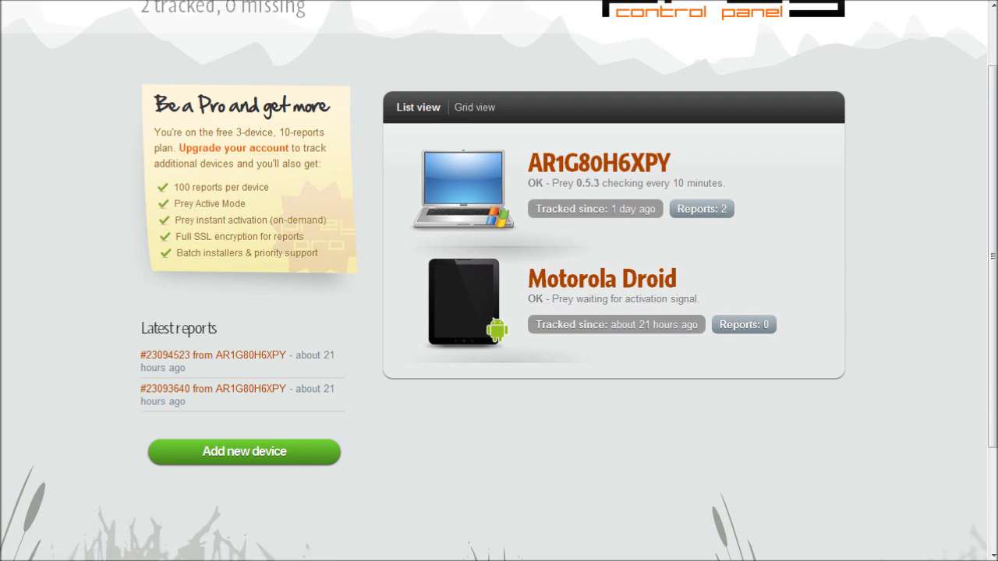
scroll(499, 281, "up", 1)
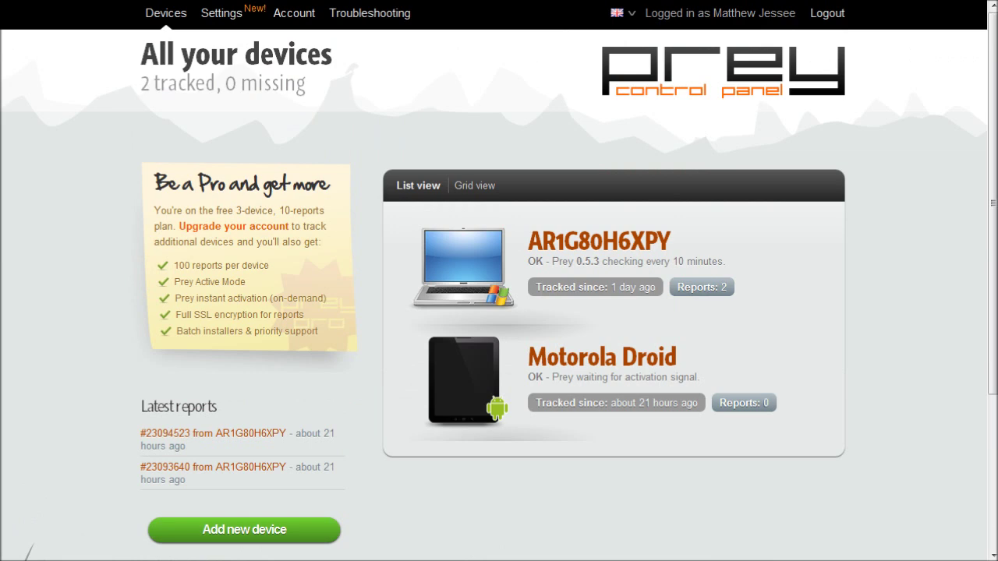
left_click(233, 226)
scroll(770, 240, "down", 1)
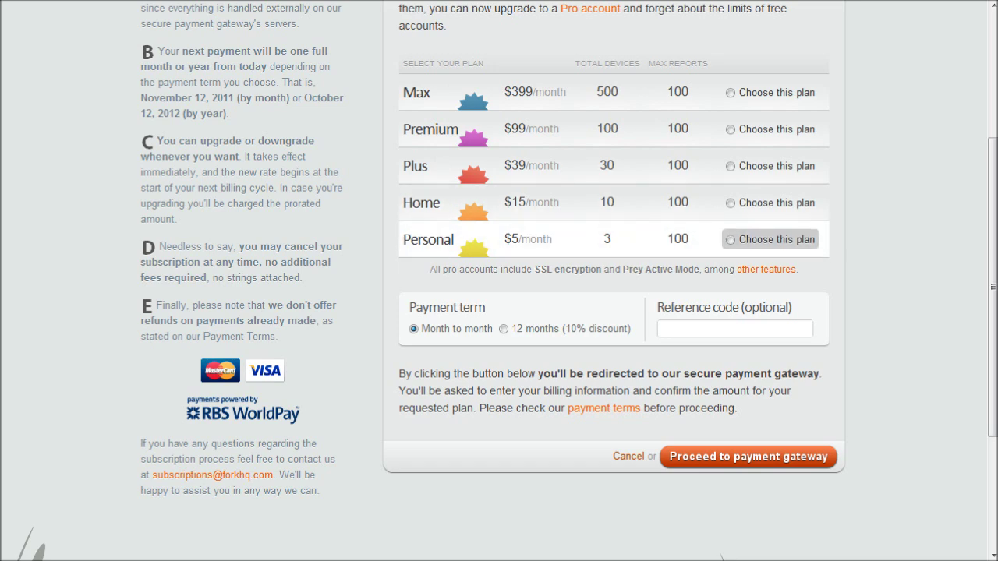
scroll(772, 240, "up", 3)
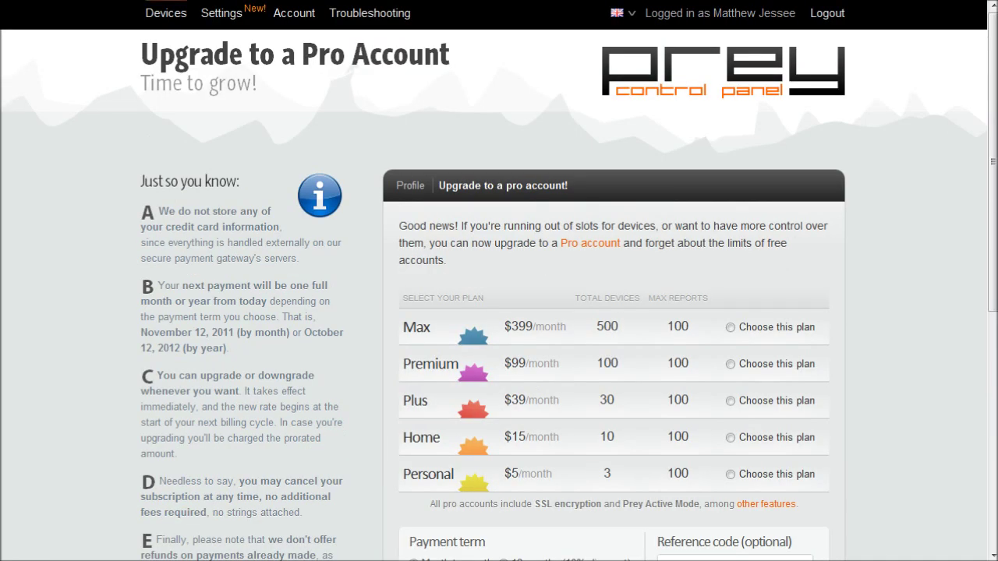
- Open the laptop from the device list and read the help notes for its activation mode and On Demand option
left_click(165, 7)
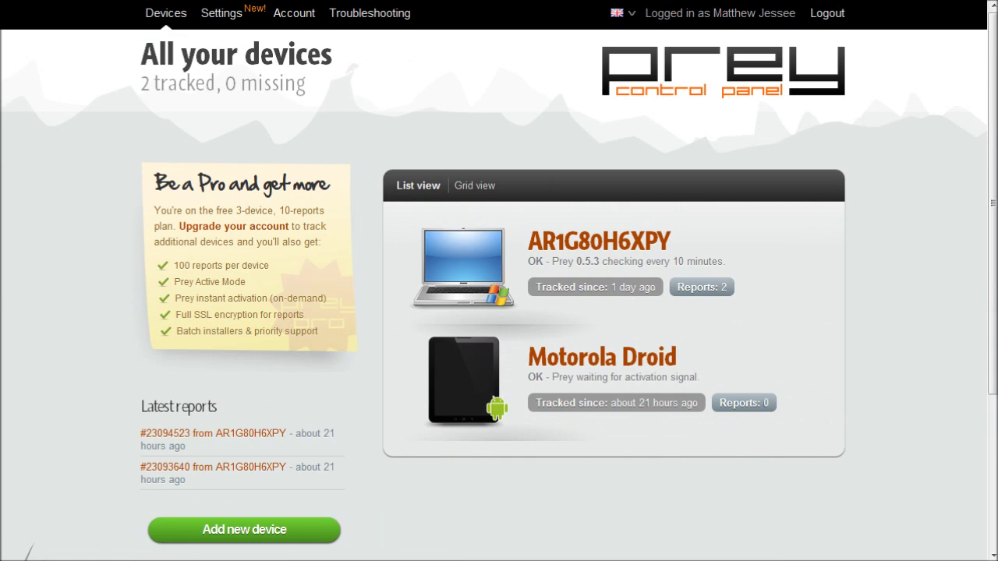
left_click(599, 241)
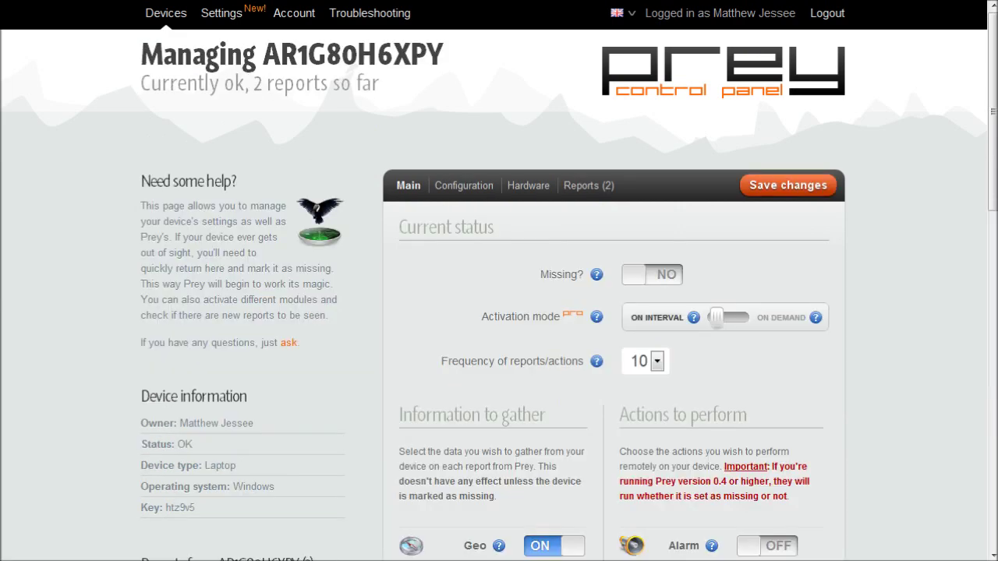
scroll(499, 281, "down", 1)
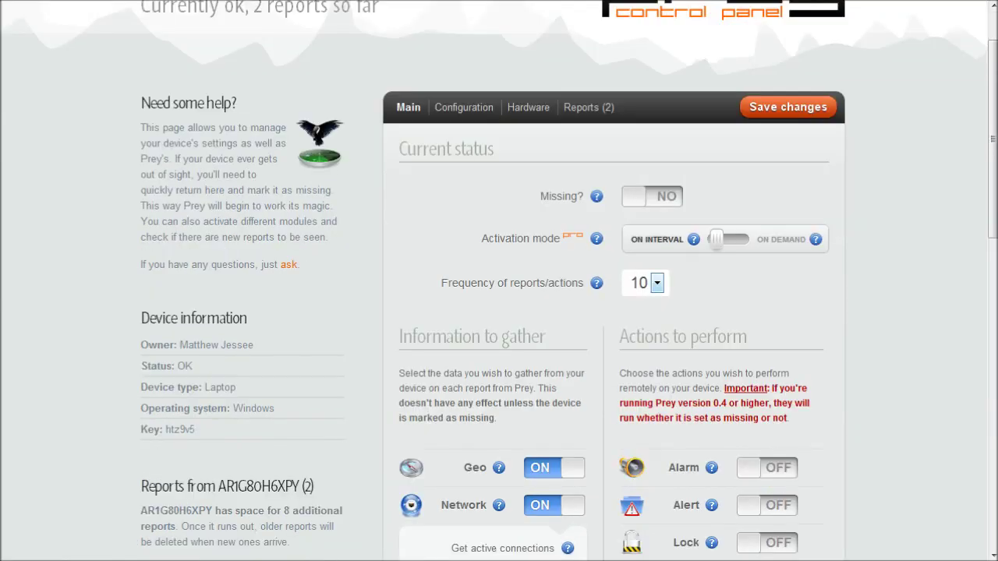
mouse_move(816, 240)
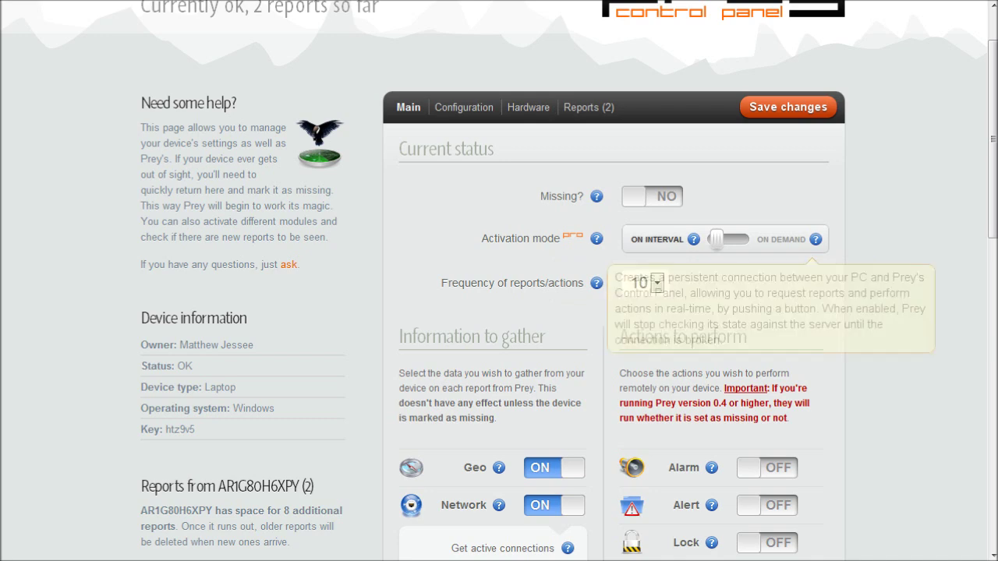
scroll(499, 281, "down", 2)
scroll(546, 281, "up", 3)
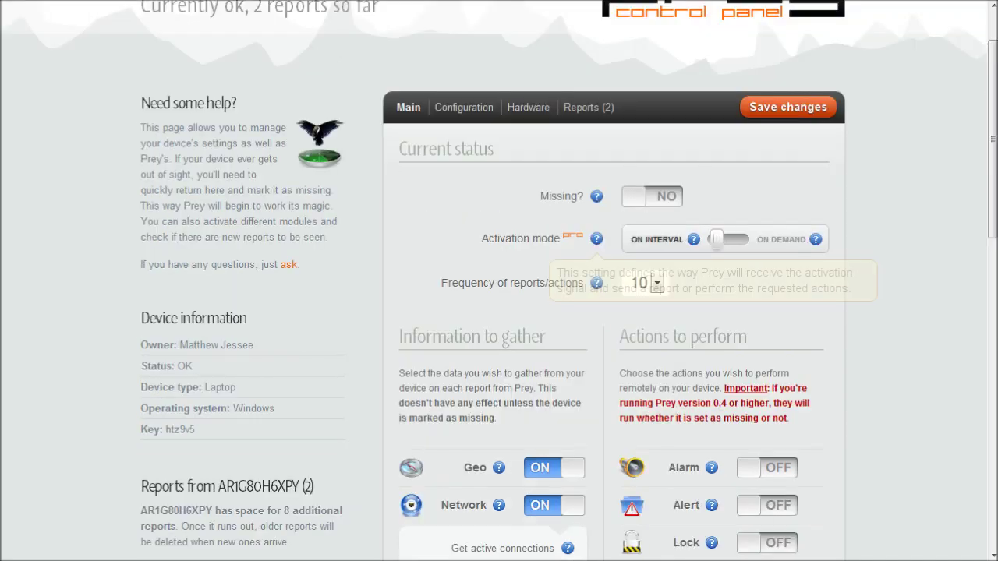
- Review the laptop's device configuration and Prey configuration options
left_click(464, 108)
scroll(546, 281, "down", 4)
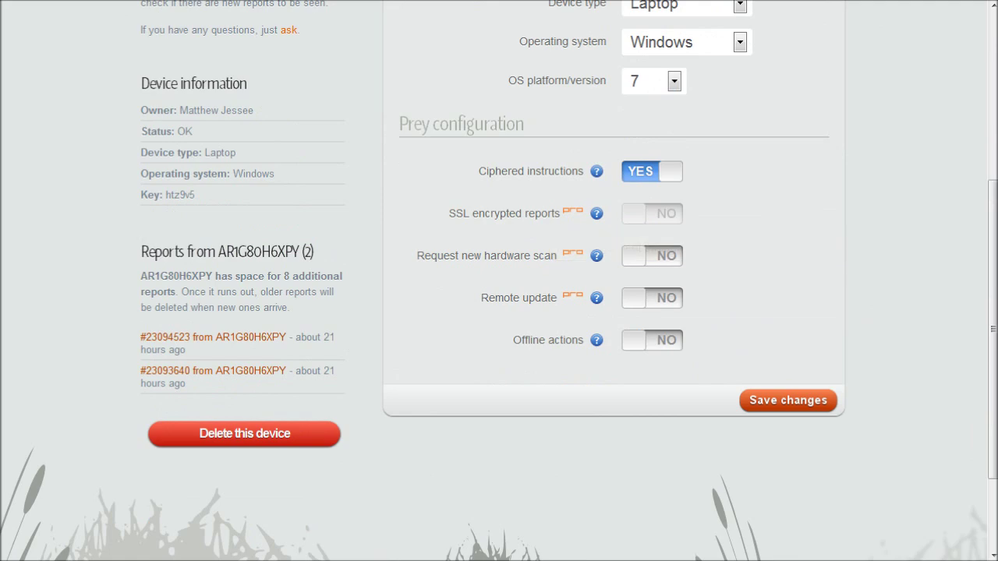
scroll(596, 490, "up", 3)
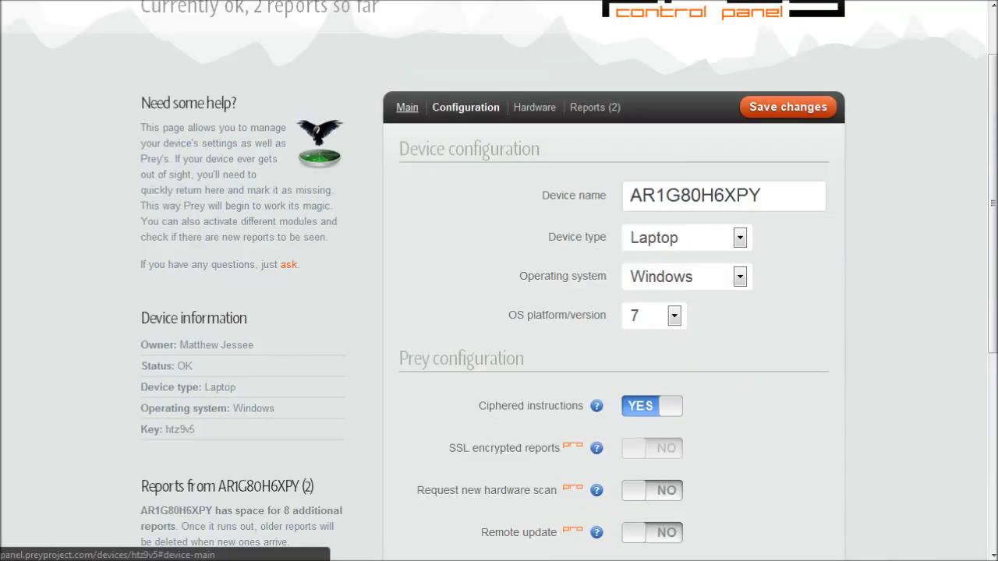
- Open the laptop's report #23093640, enlarge its webcam picture and look through the remaining report sections
left_click(407, 108)
scroll(499, 312, "down", 3)
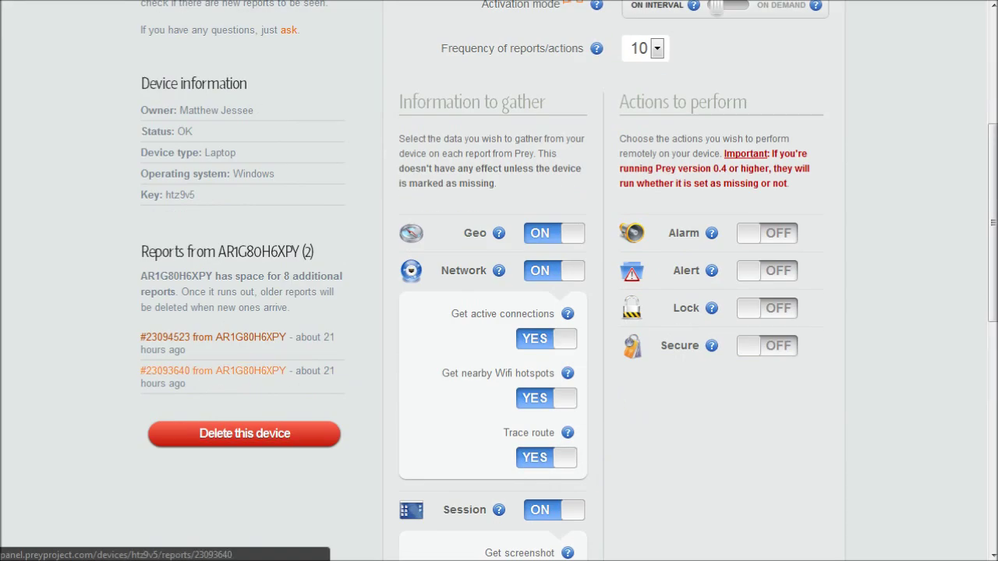
left_click(213, 371)
scroll(213, 371, "down", 3)
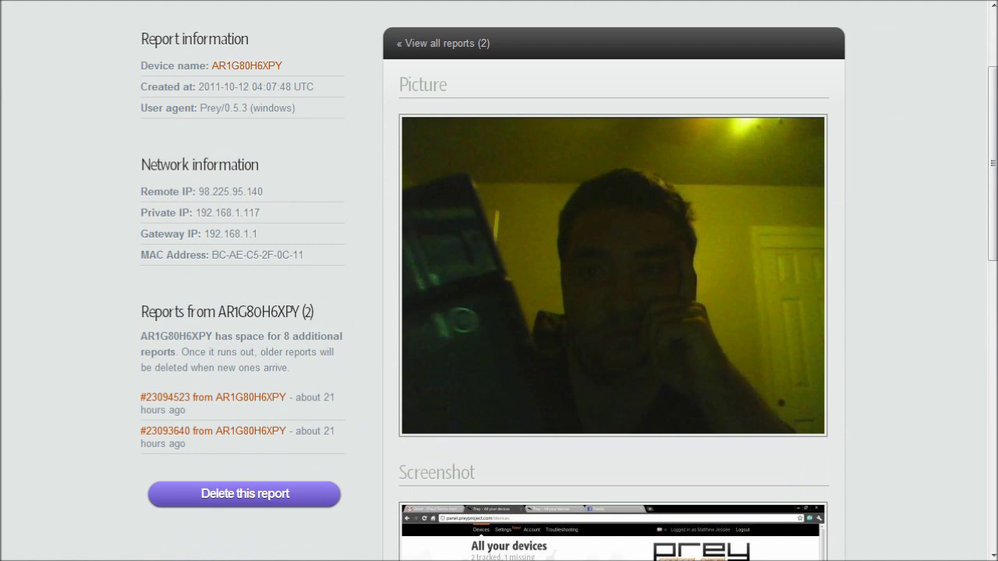
left_click(531, 214)
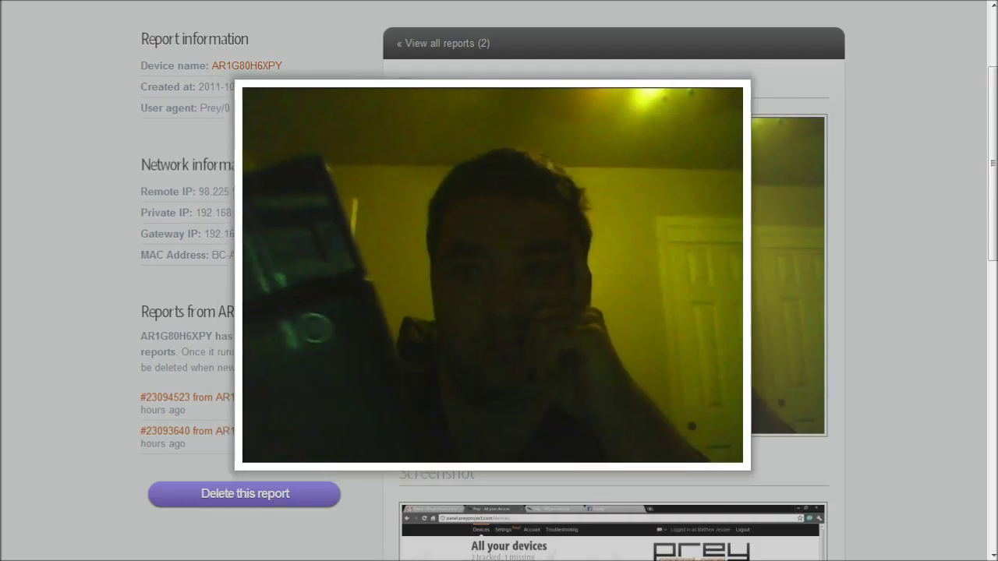
right_click(391, 250)
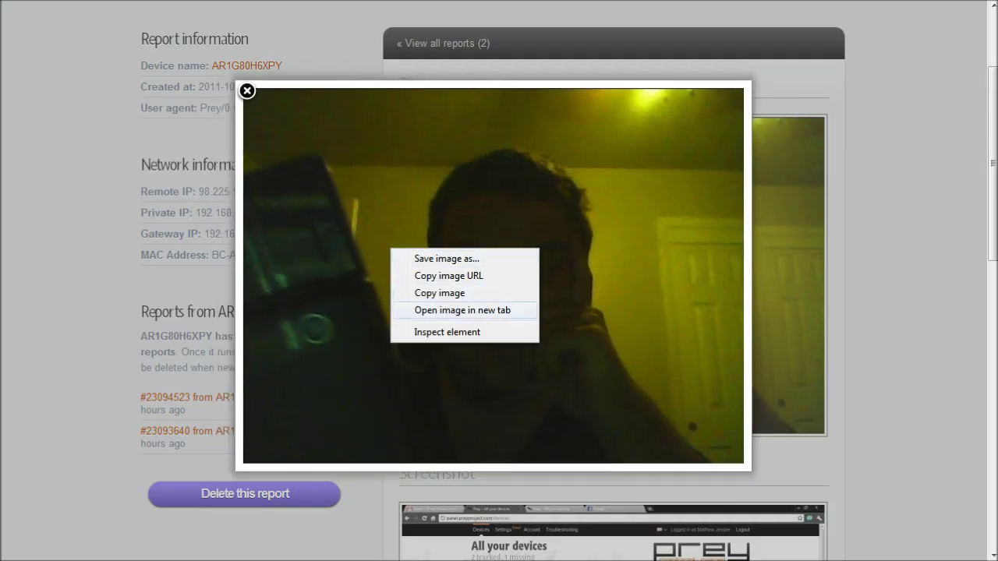
key("Escape")
scroll(499, 281, "down", 9)
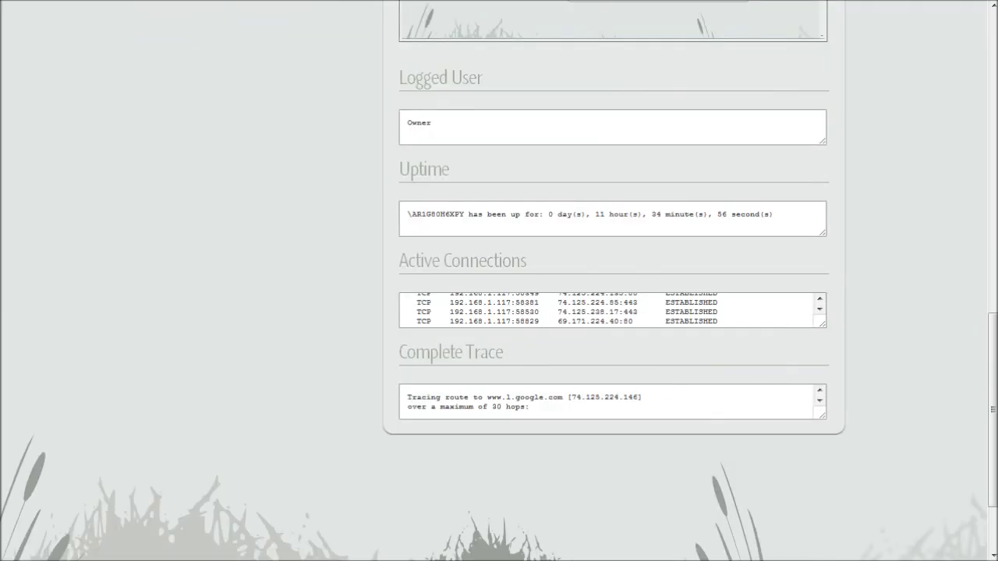
- Permanently delete the open report and return to the list of all devices
scroll(499, 281, "up", 5)
left_click(244, 181)
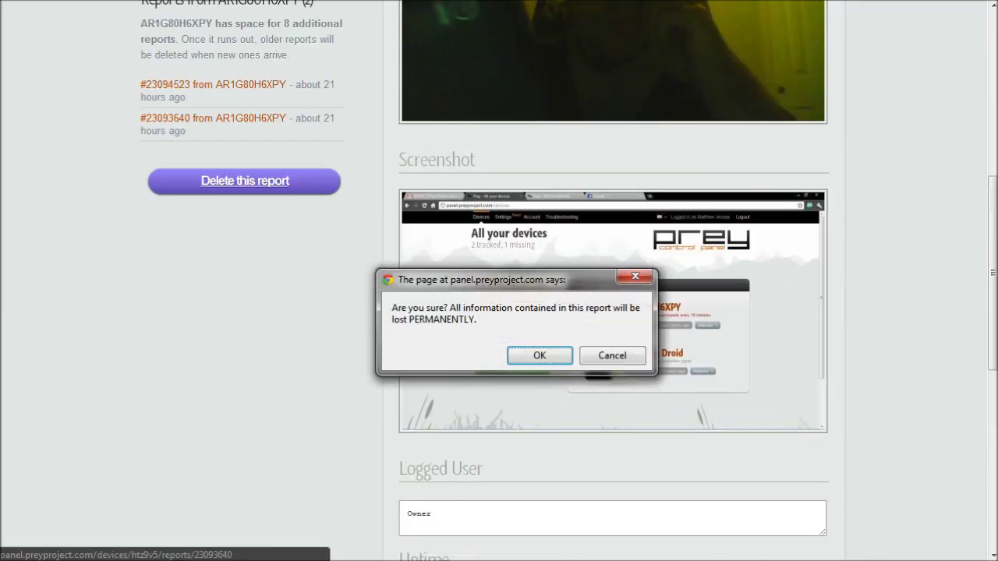
left_click(539, 355)
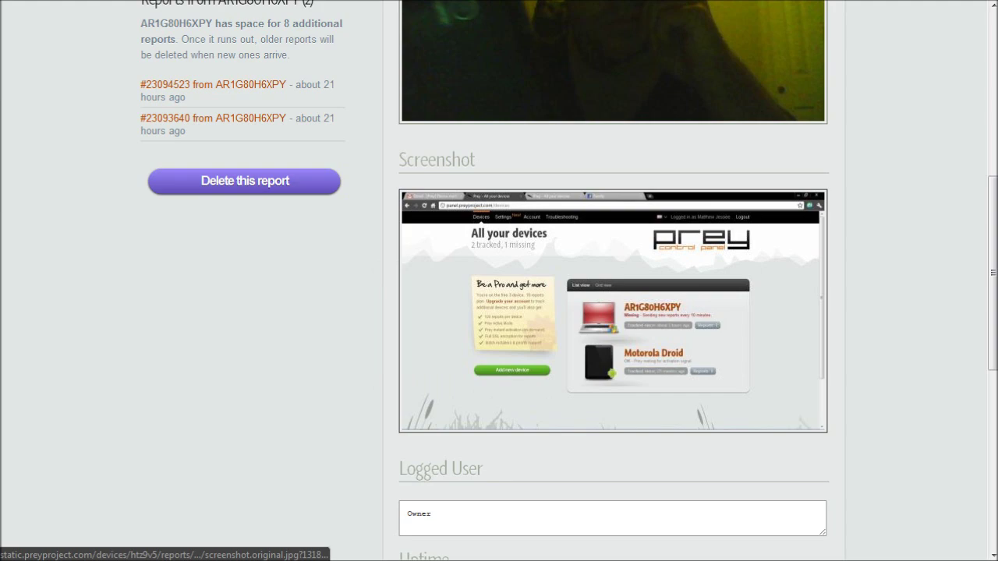
scroll(613, 312, "up", 3)
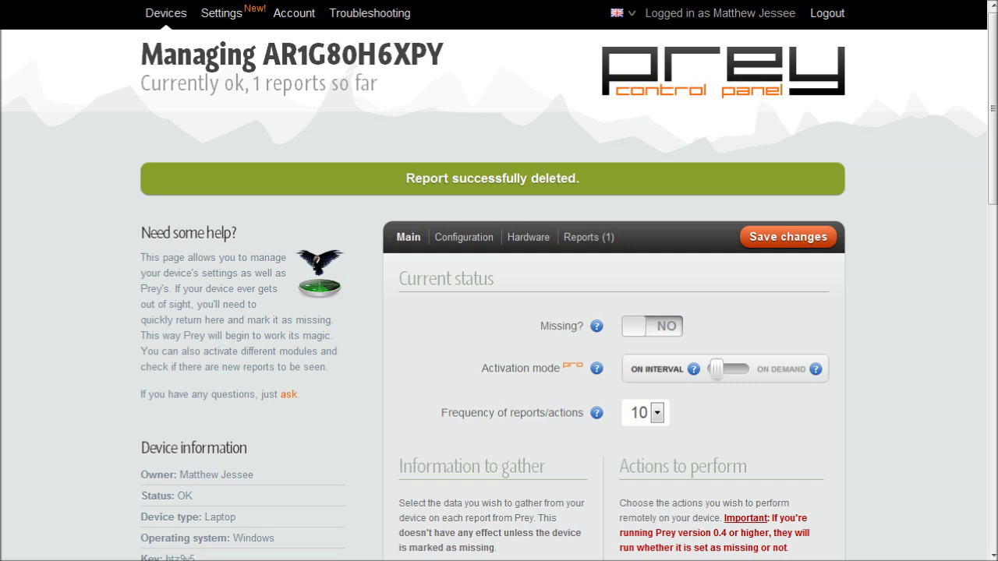
left_click(165, 12)
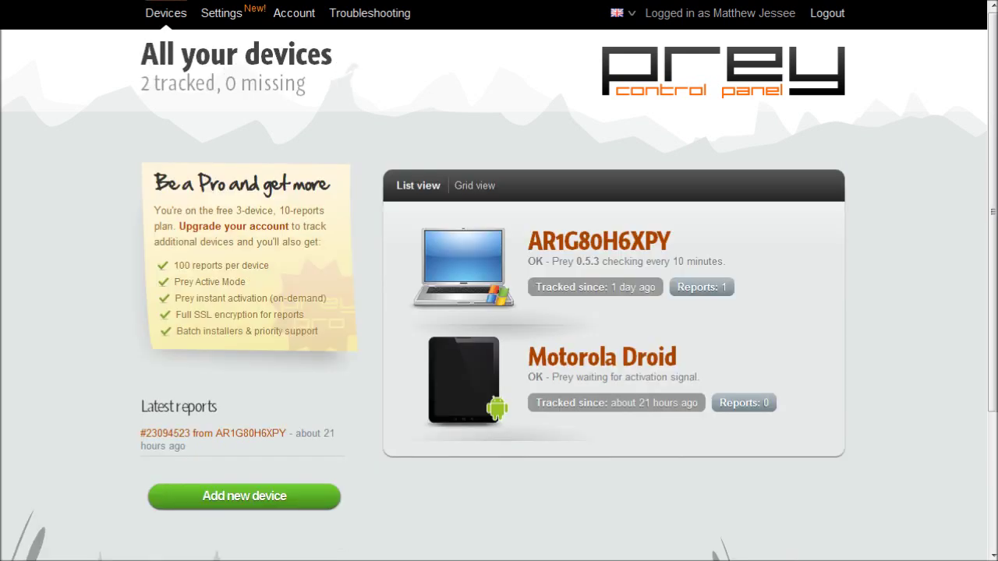